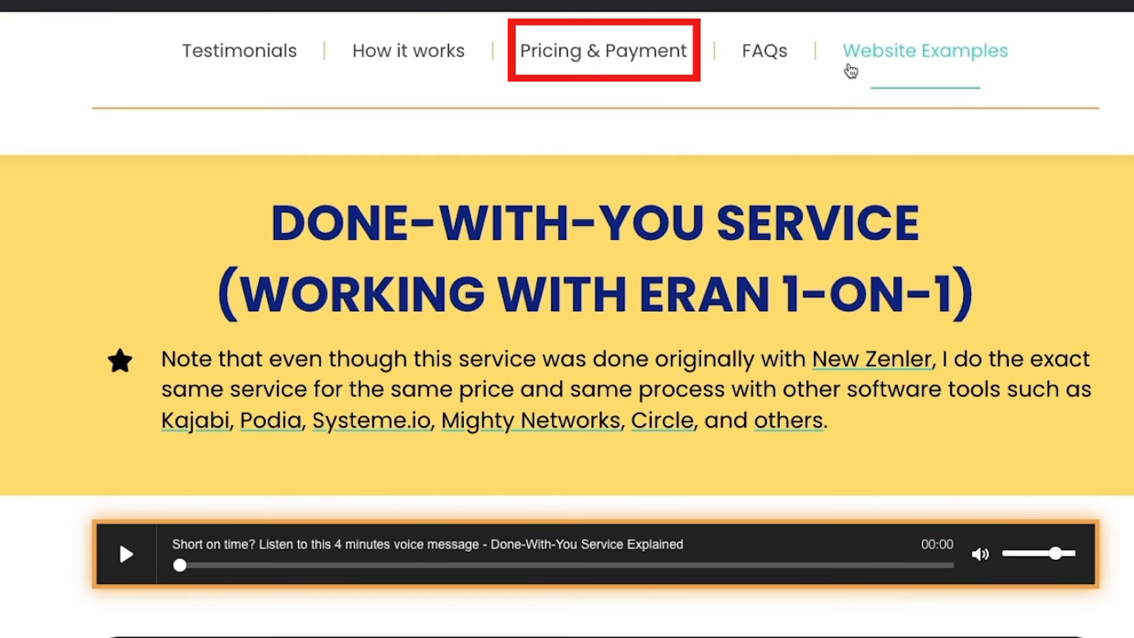
- Examine the Done-With-You service sales page from the introduction through the testimonials down to the pricing and payment options
scroll(691, 253, "down", 5)
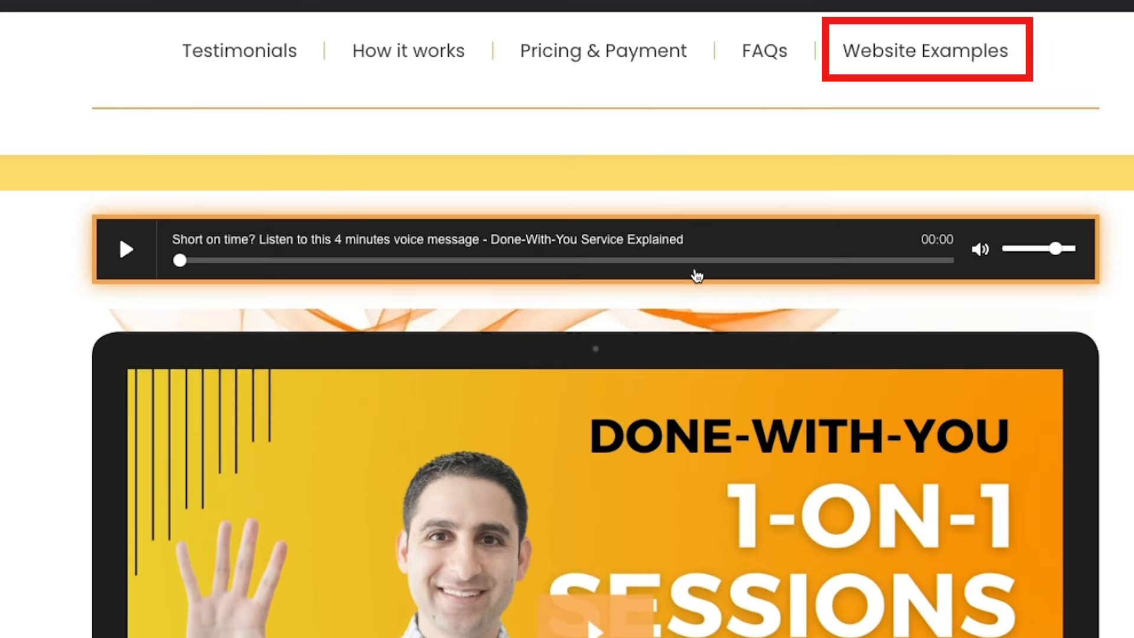
scroll(574, 310, "down", 2)
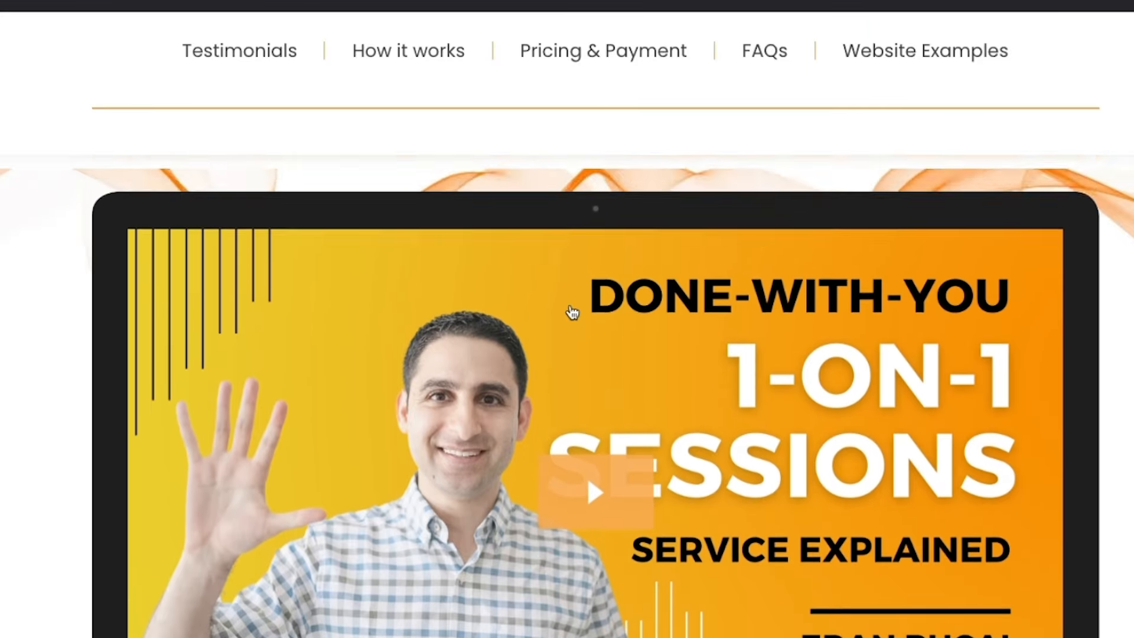
scroll(571, 312, "down", 15)
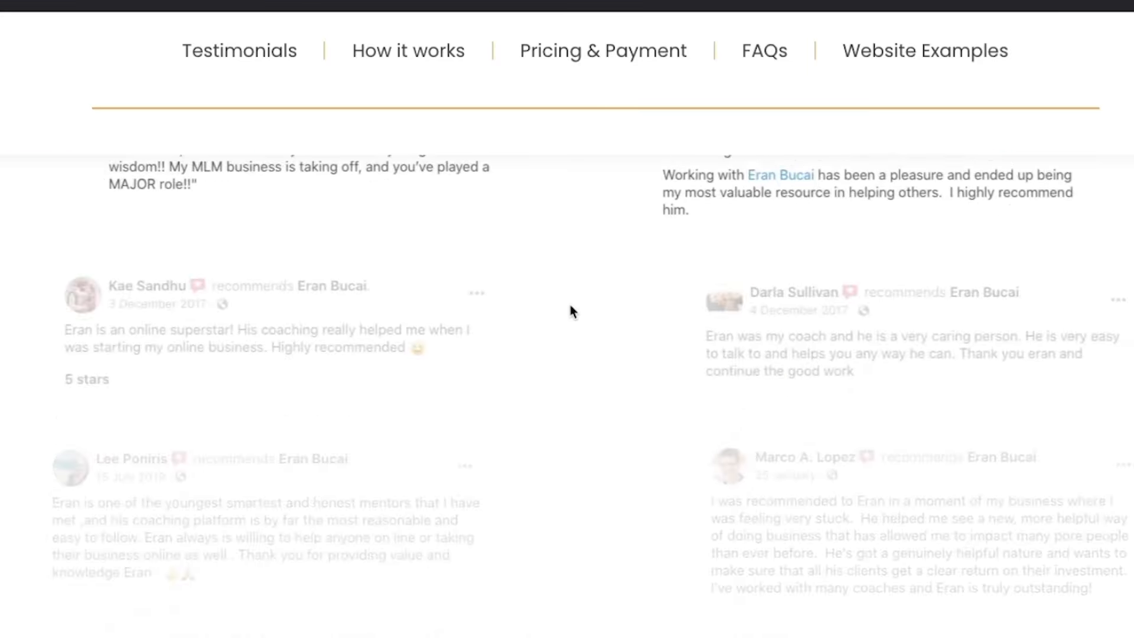
scroll(570, 305, "down", 15)
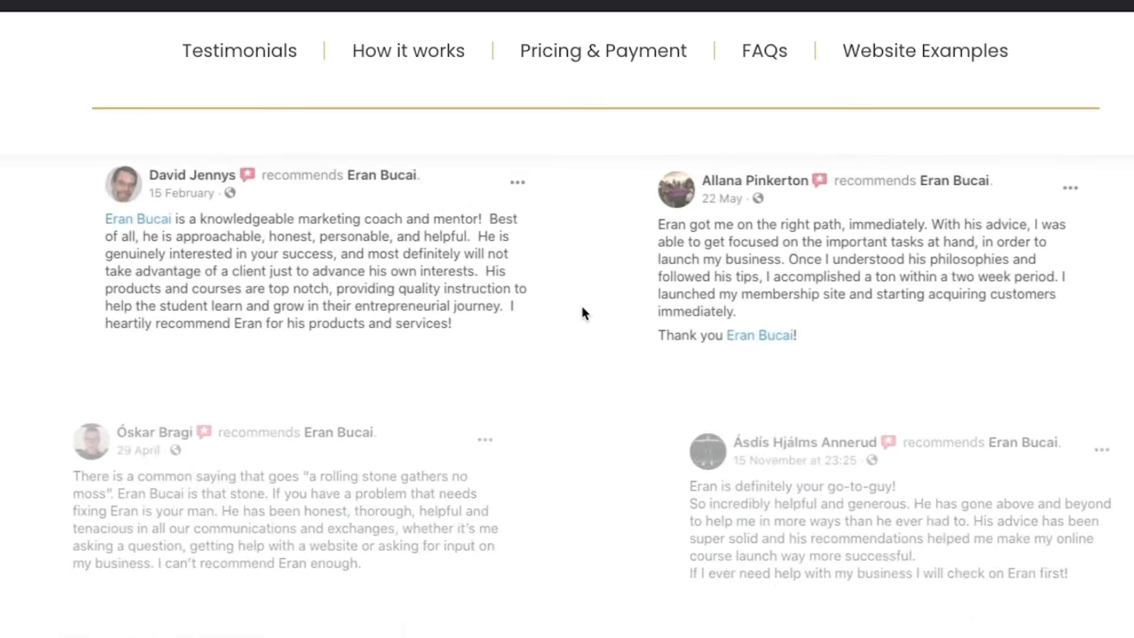
scroll(582, 313, "down", 20)
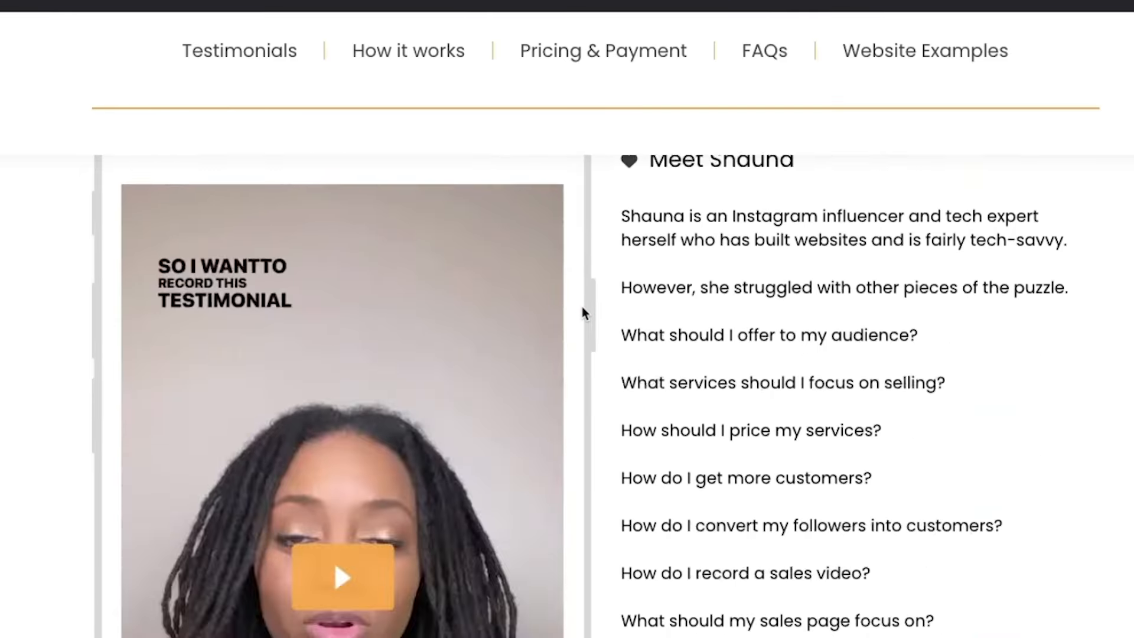
scroll(582, 308, "down", 20)
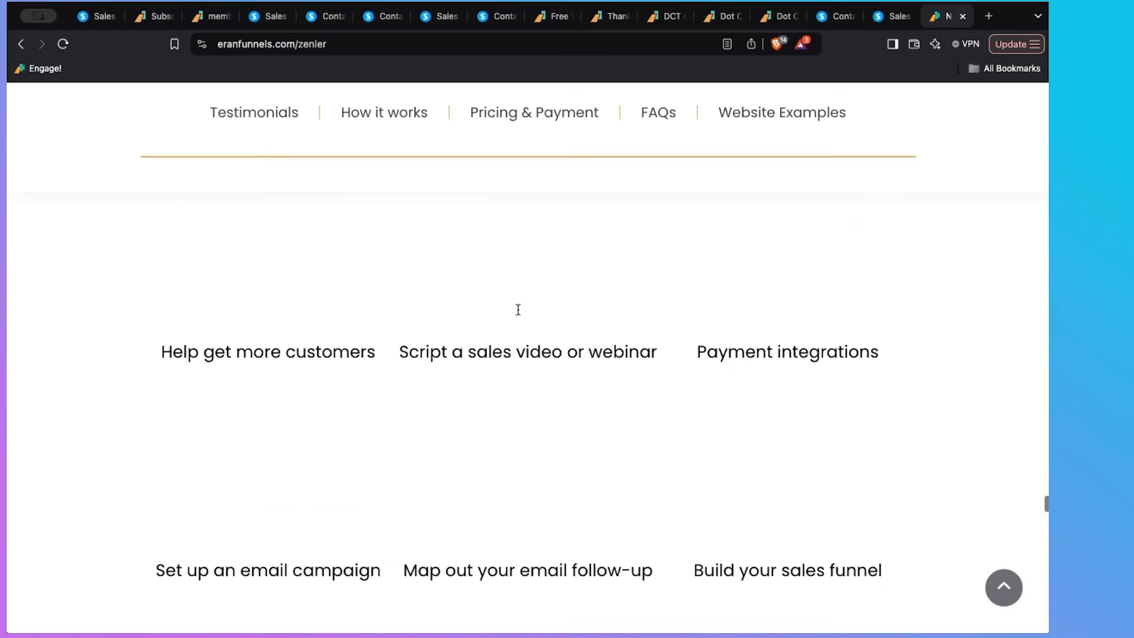
scroll(518, 310, "down", 20)
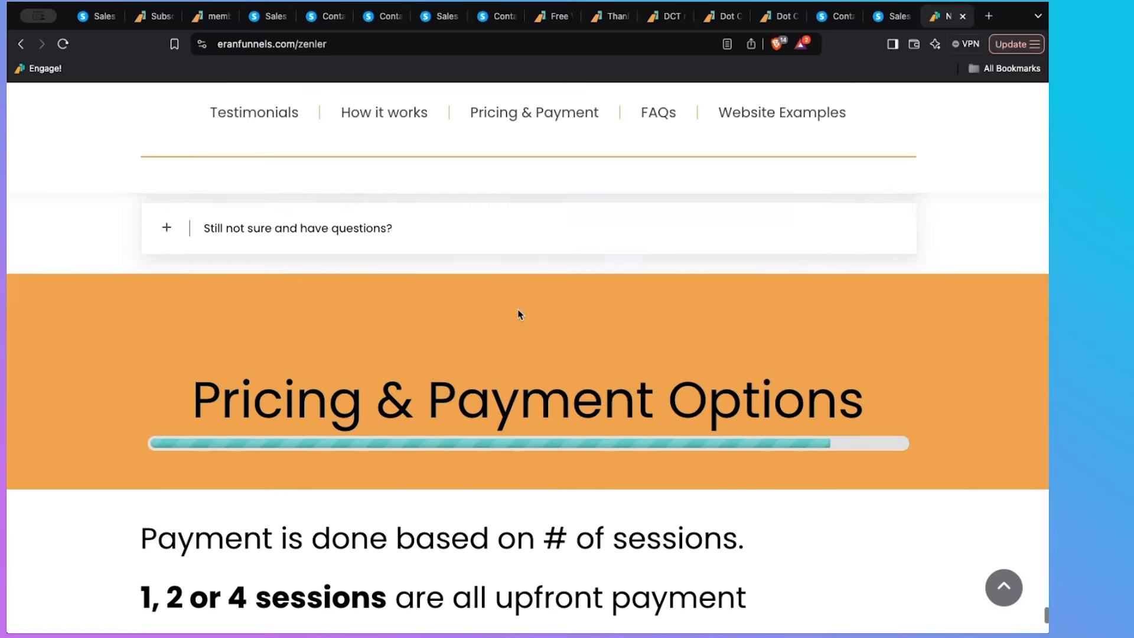
scroll(518, 312, "down", 5)
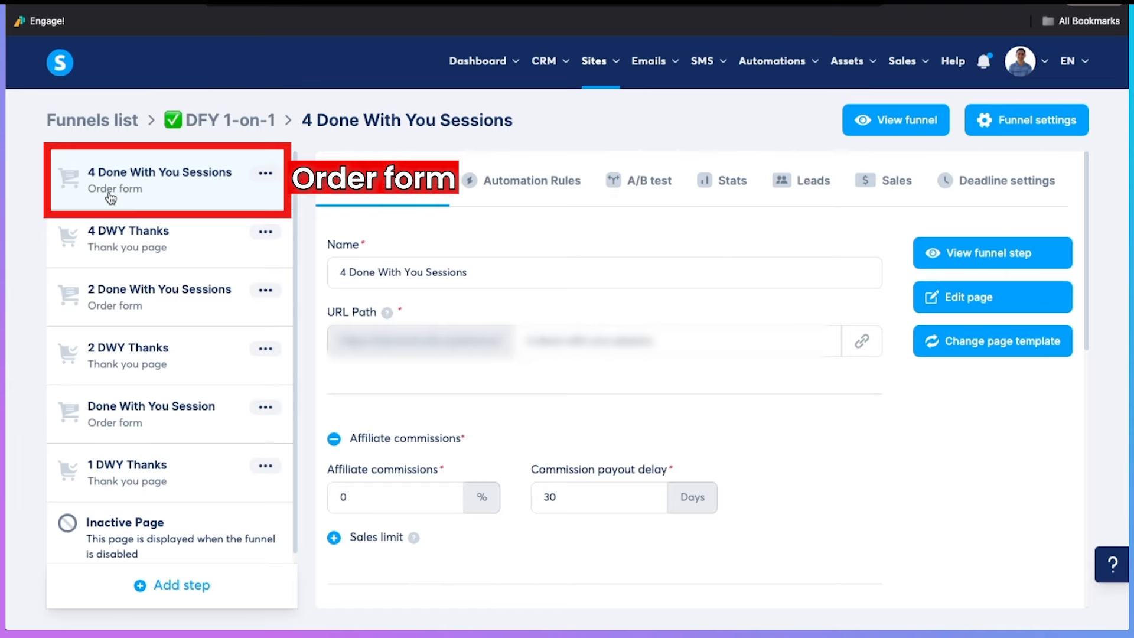
- Review the order form and thank you page steps for 4, 2 and 1 sessions in the DFY 1-on-1 funnel
left_click(138, 232)
left_click(142, 310)
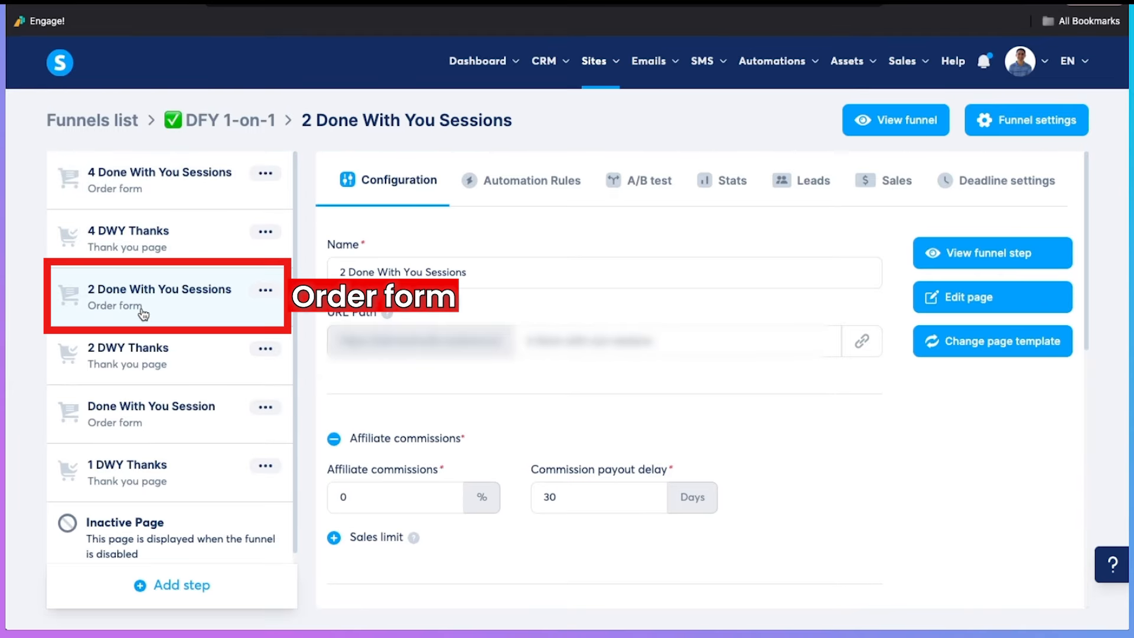
left_click(164, 367)
left_click(166, 427)
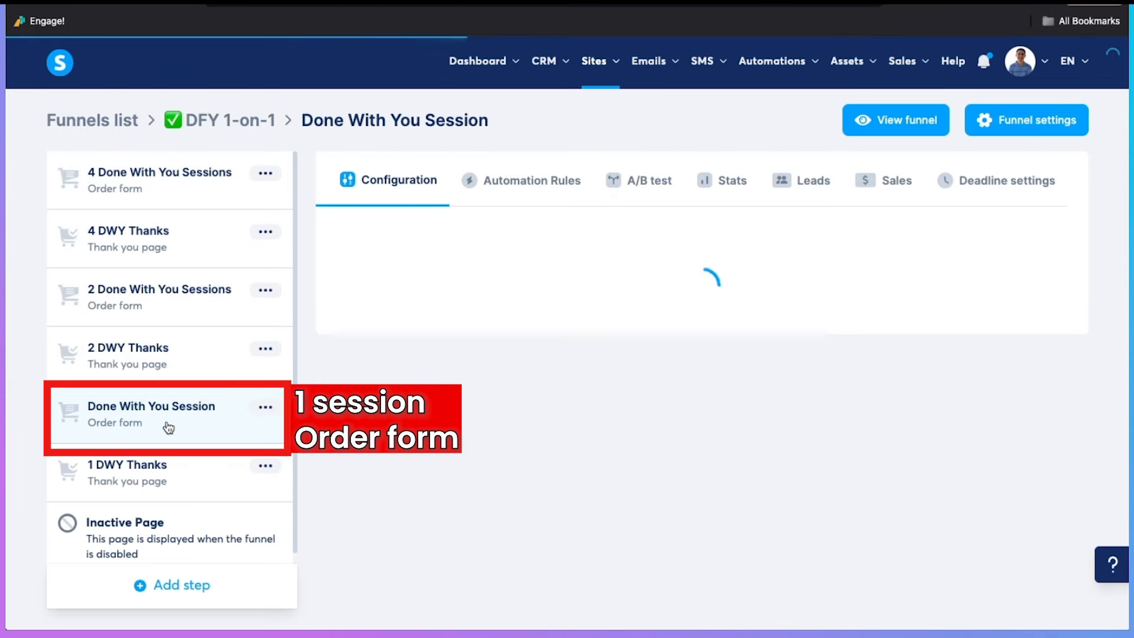
left_click(169, 471)
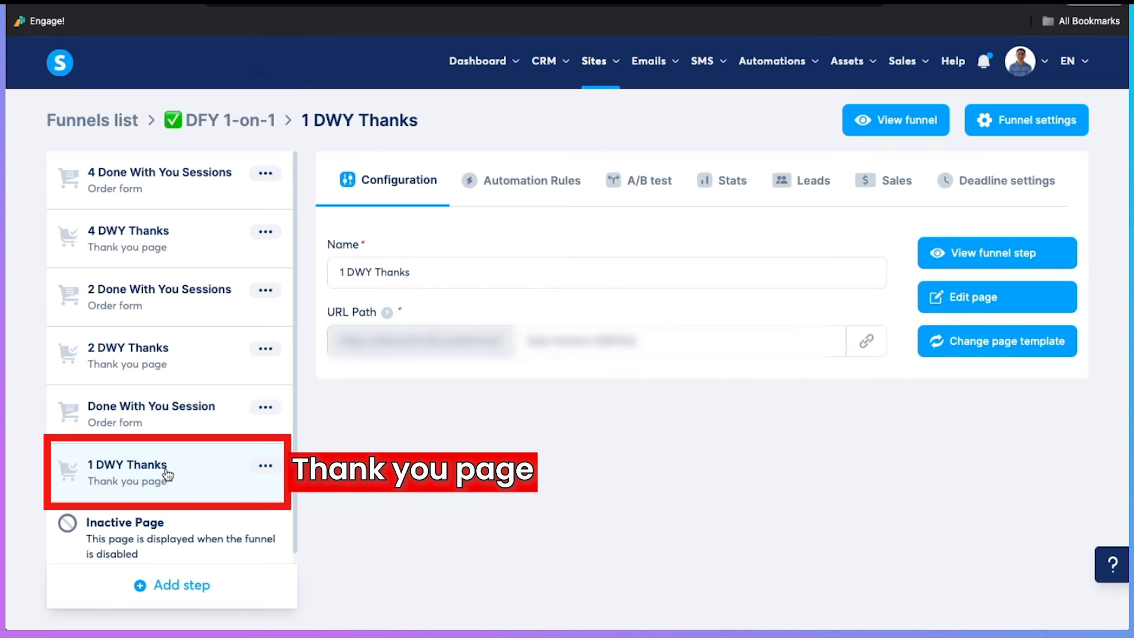
left_click(187, 189)
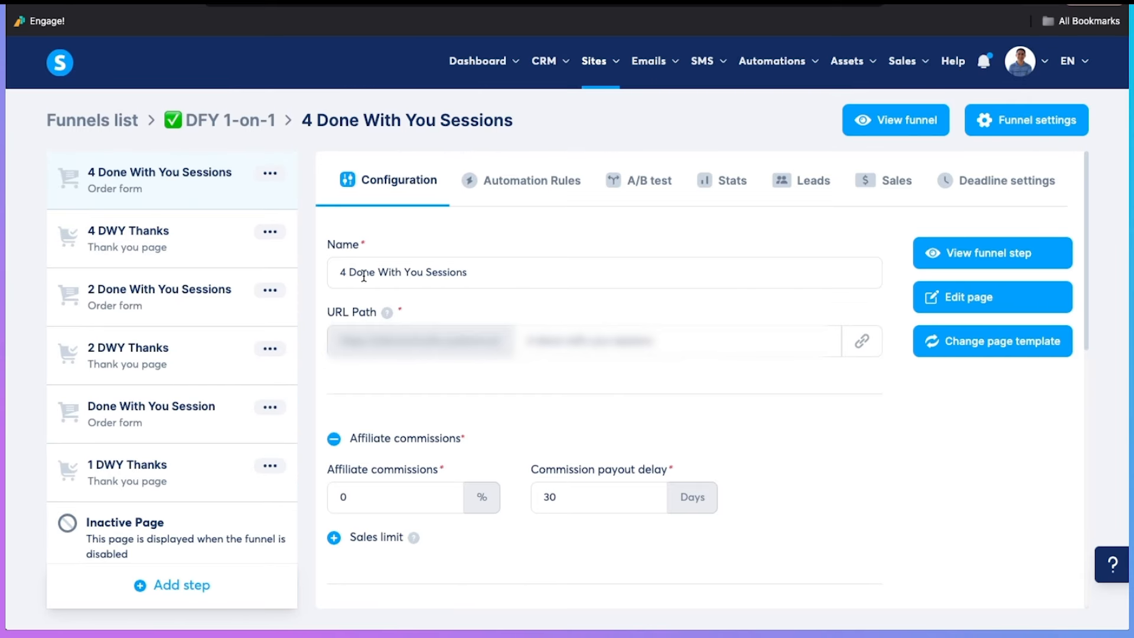
left_click(171, 300)
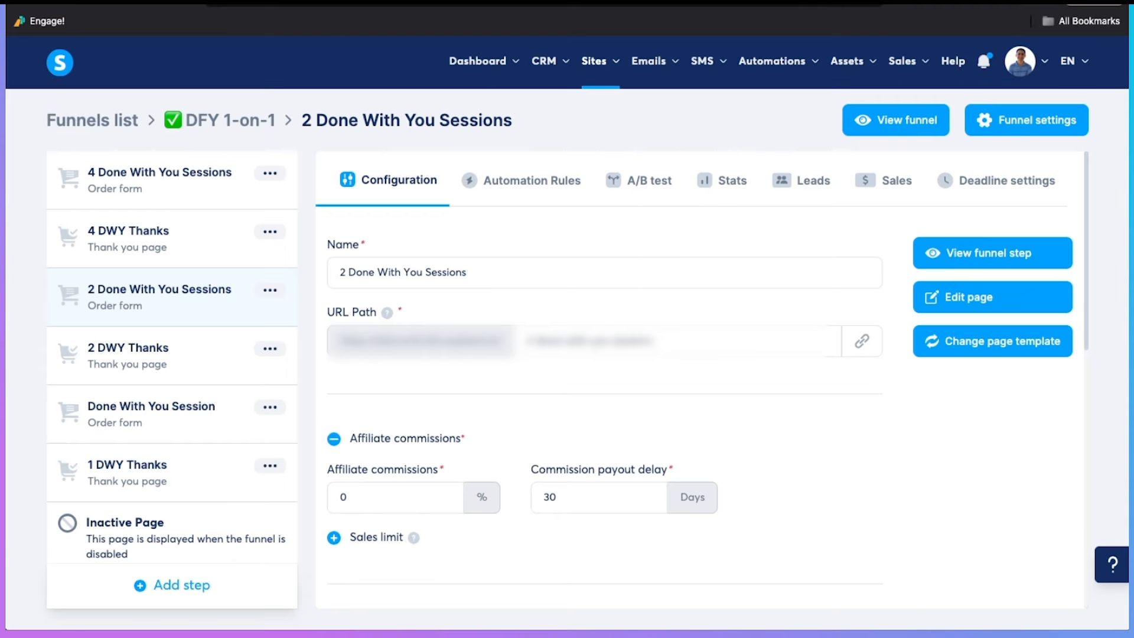
left_click(151, 412)
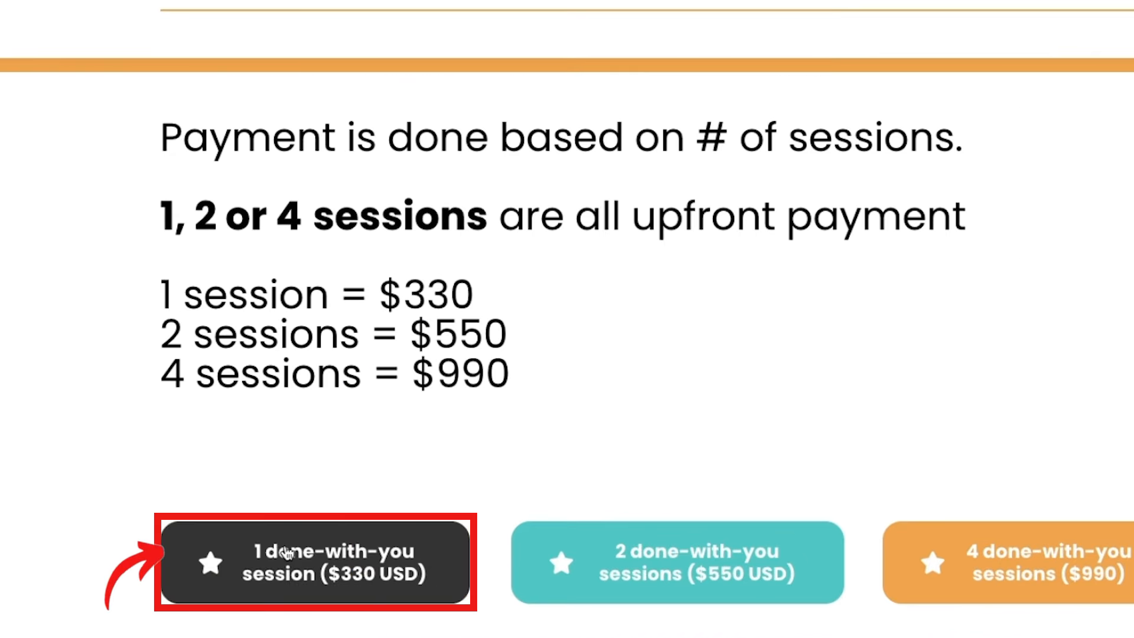
- Open the checkout page for 1 done-with-you session ($330 USD) and examine its offer description and payment form
left_click(269, 561)
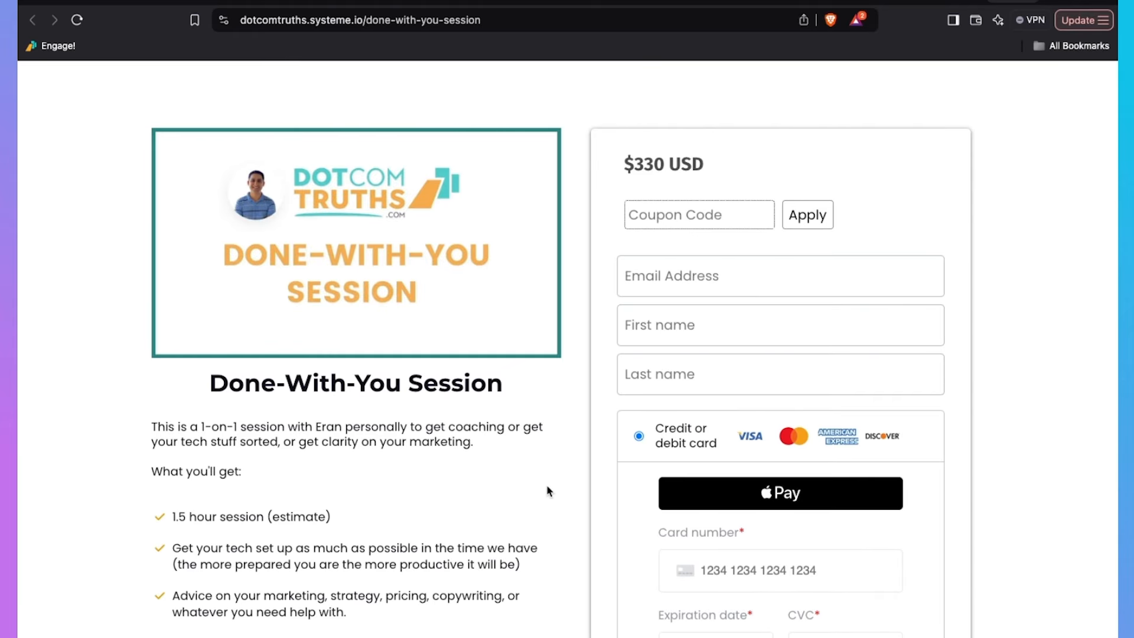
scroll(192, 392, "down", 2)
scroll(227, 492, "down", 2)
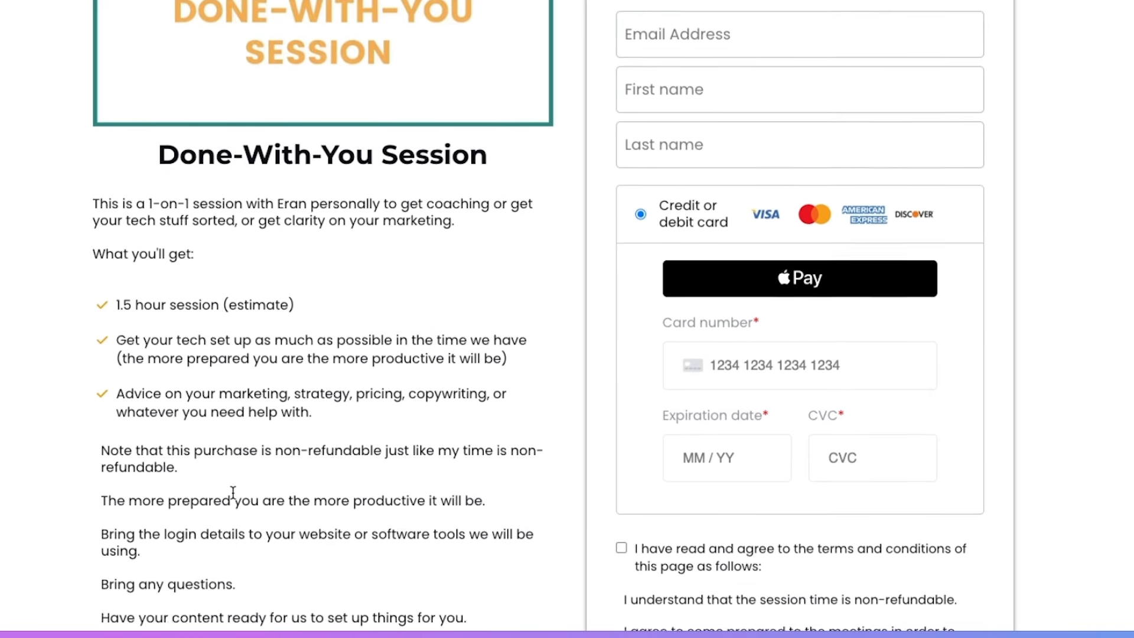
scroll(234, 492, "up", 3)
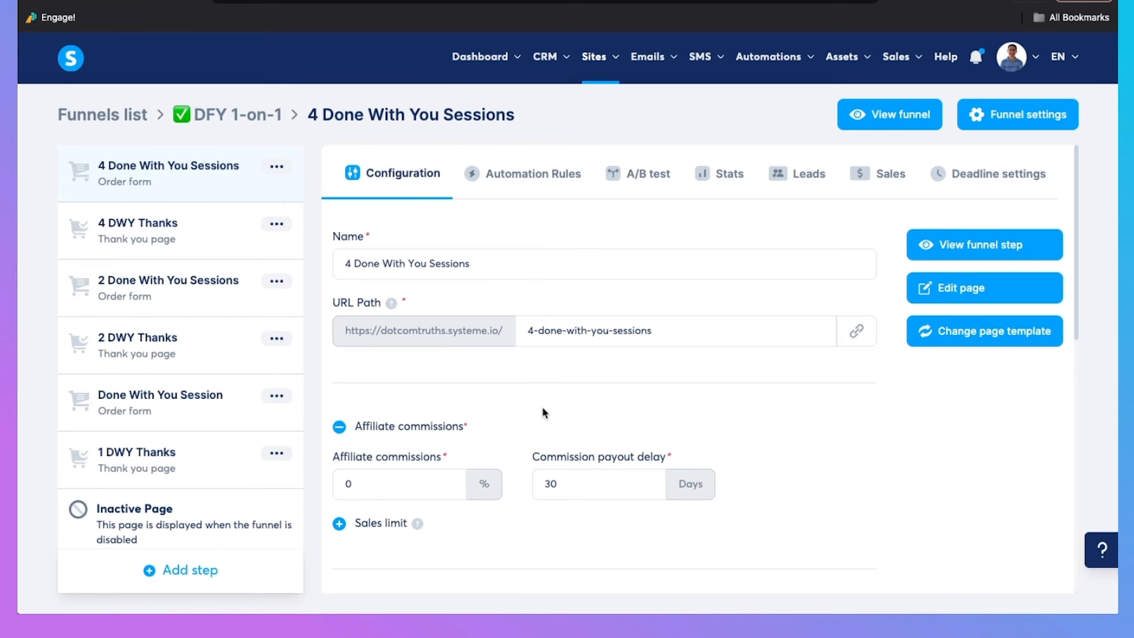
- Examine the offer type, digital product, resources and price plan settings of the 4 Done With You Sessions order form
scroll(498, 387, "down", 3)
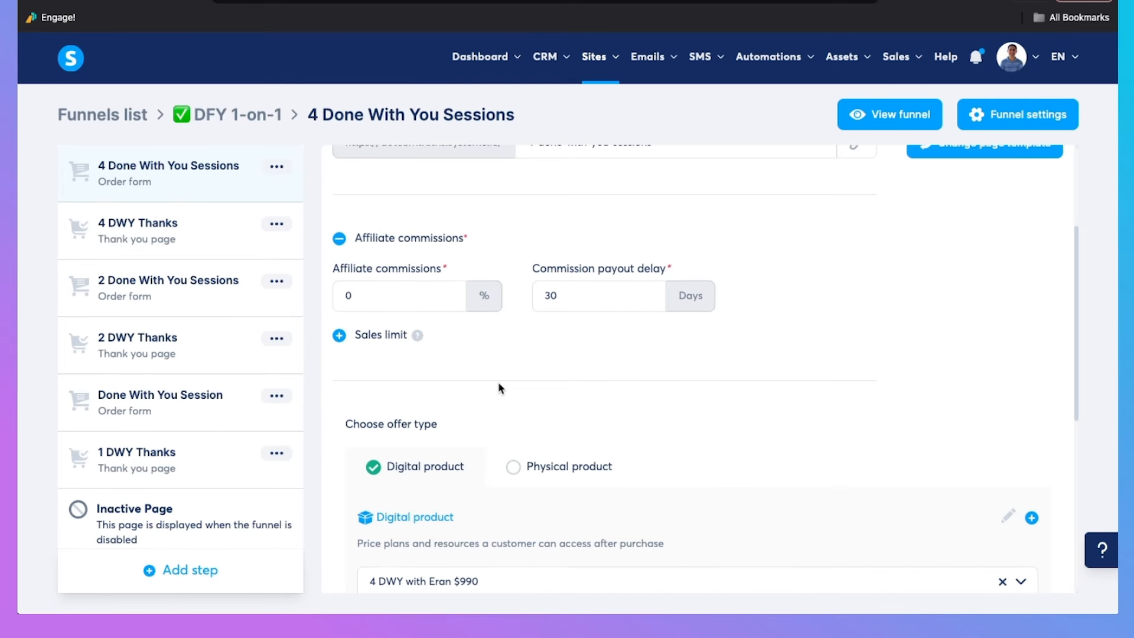
scroll(505, 344, "down", 1)
scroll(505, 344, "down", 5)
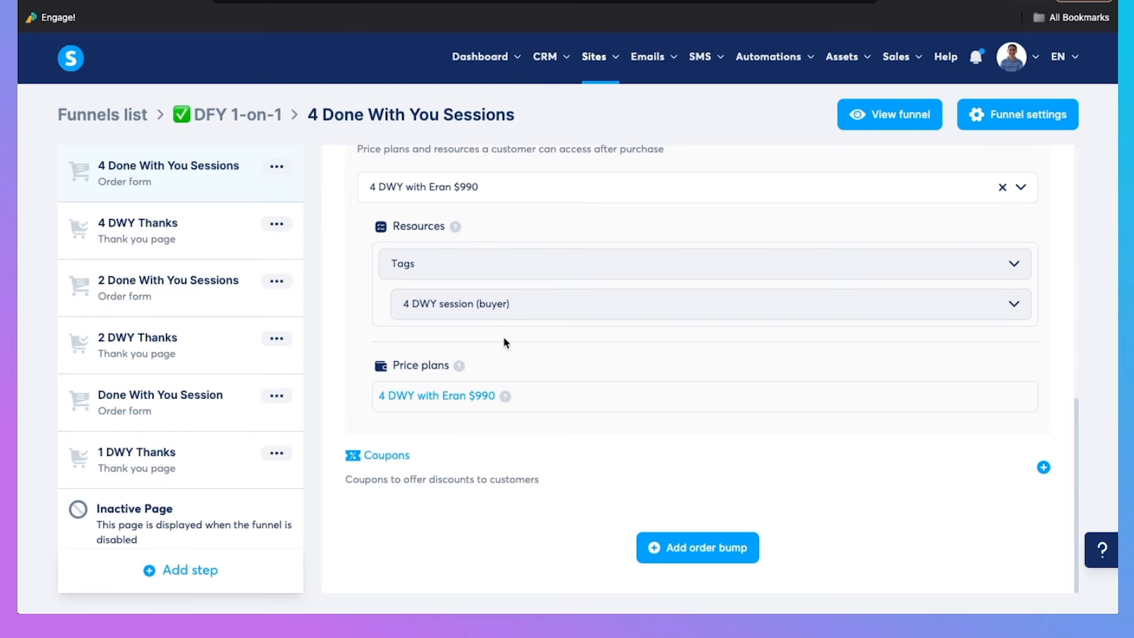
scroll(505, 342, "up", 3)
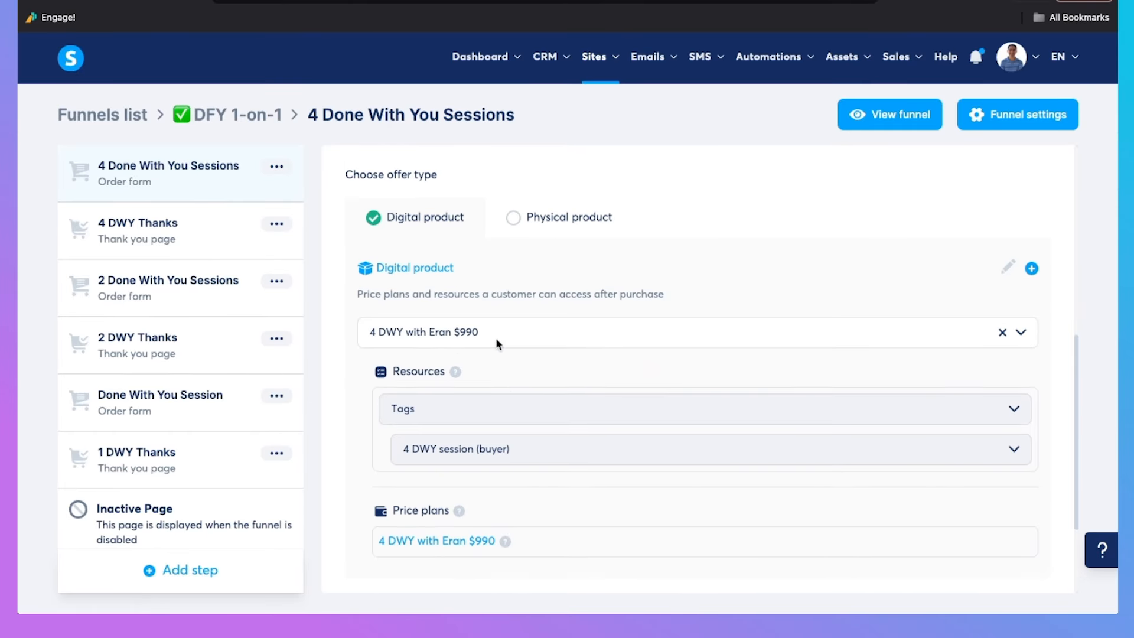
scroll(485, 344, "down", 1)
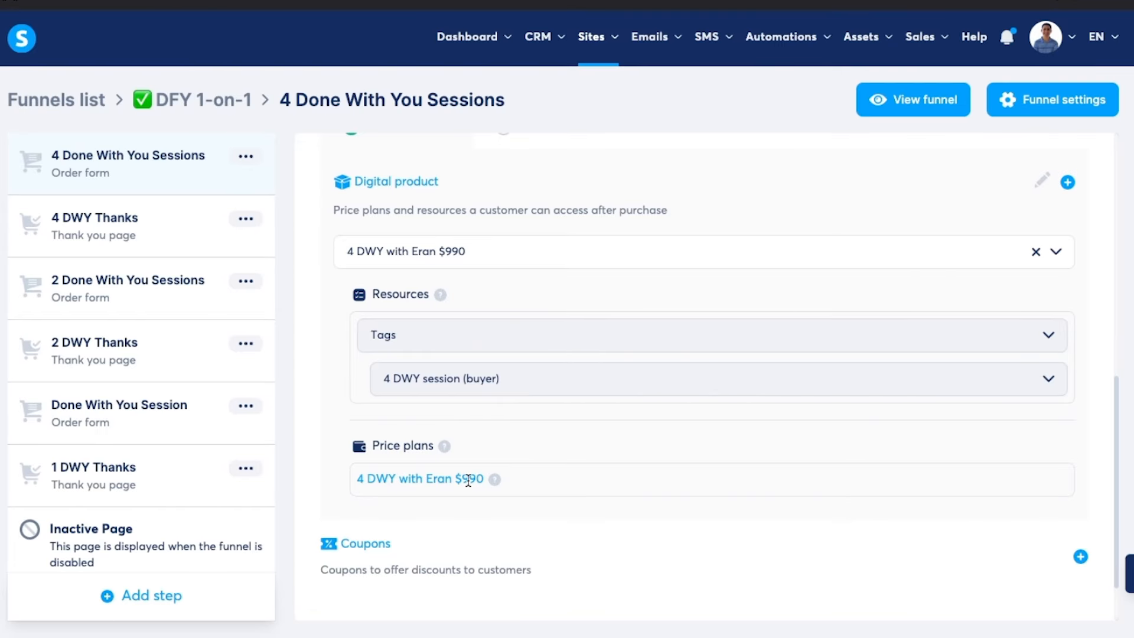
scroll(583, 370, "up", 2)
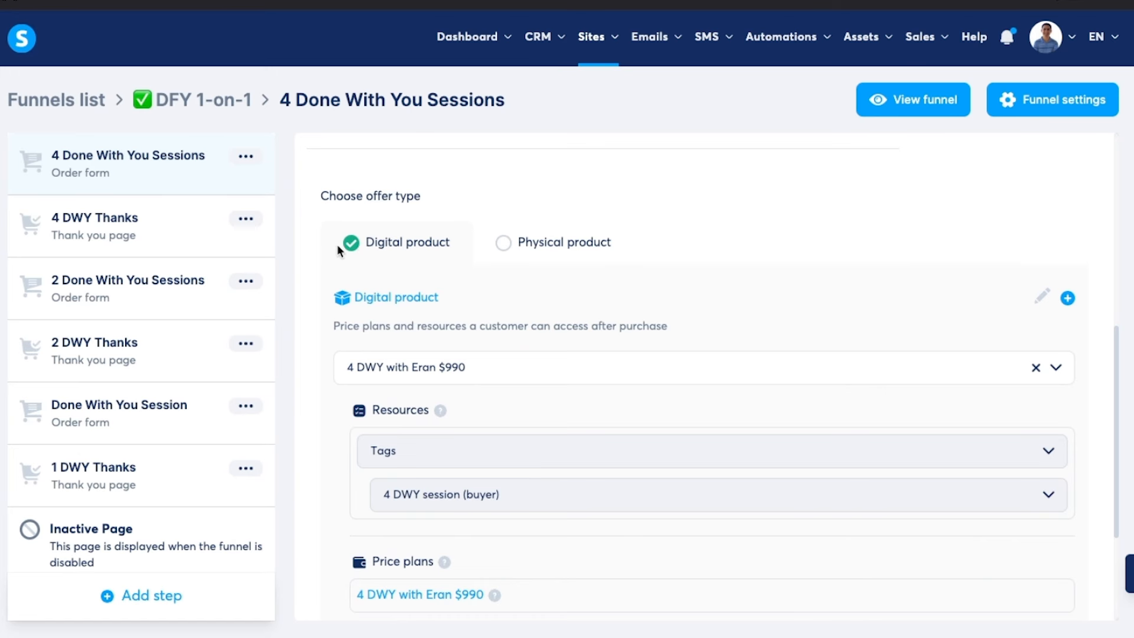
- Start a new digital product on the 4 Done With You Sessions order form named "TUTORIAL DEMO SERVICE $997 coaching program"
left_click(1067, 298)
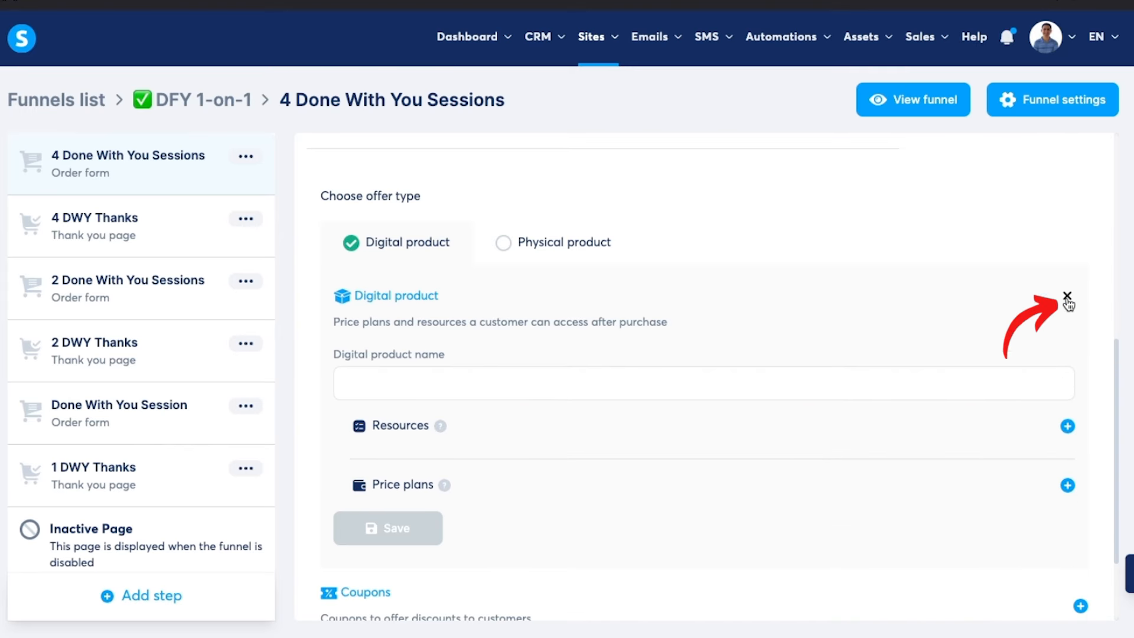
left_click(448, 377)
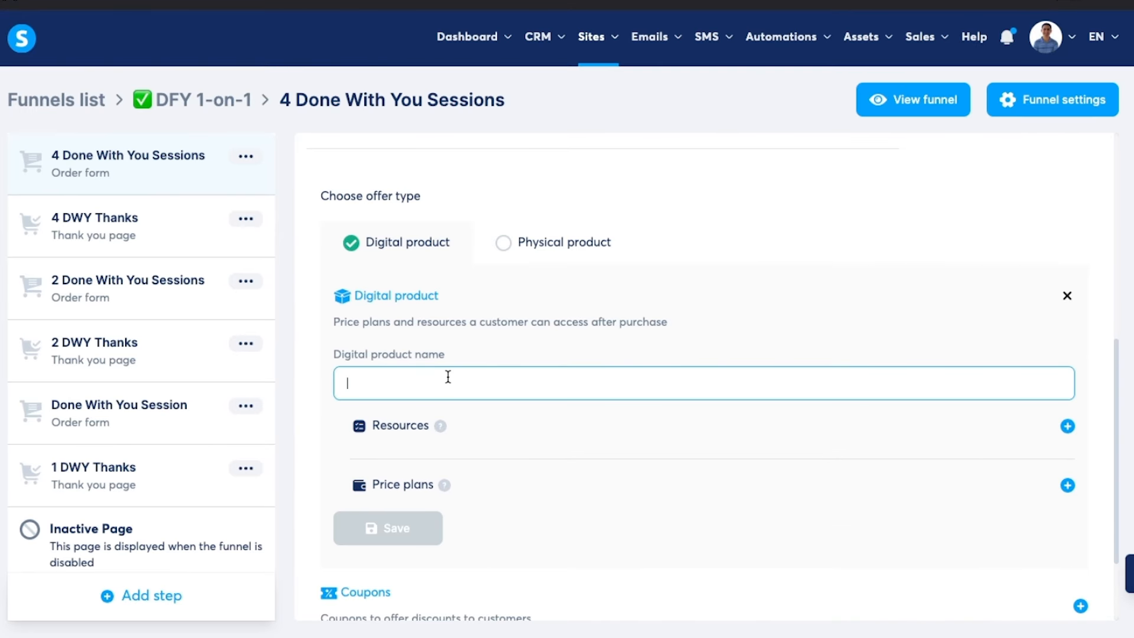
type("T")
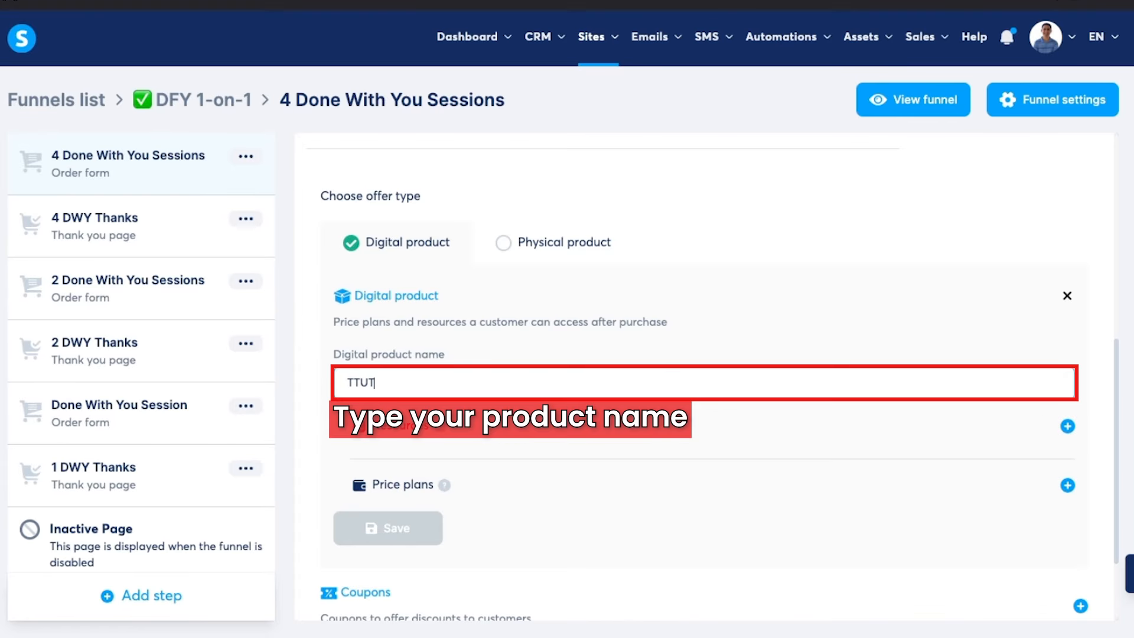
type("UTORIAL DEMO SERVICE")
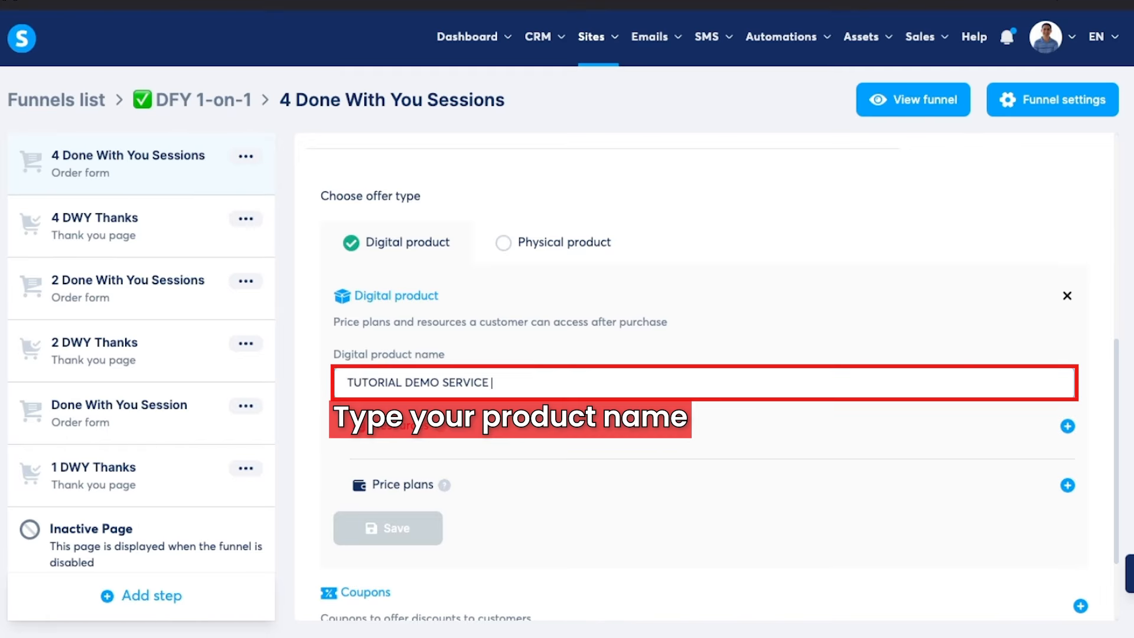
type("$99")
type("7 COACHIN")
key("BackSpace")
key("BackSpace")
key("BackSpace")
key("BackSpace")
type("coaching program")
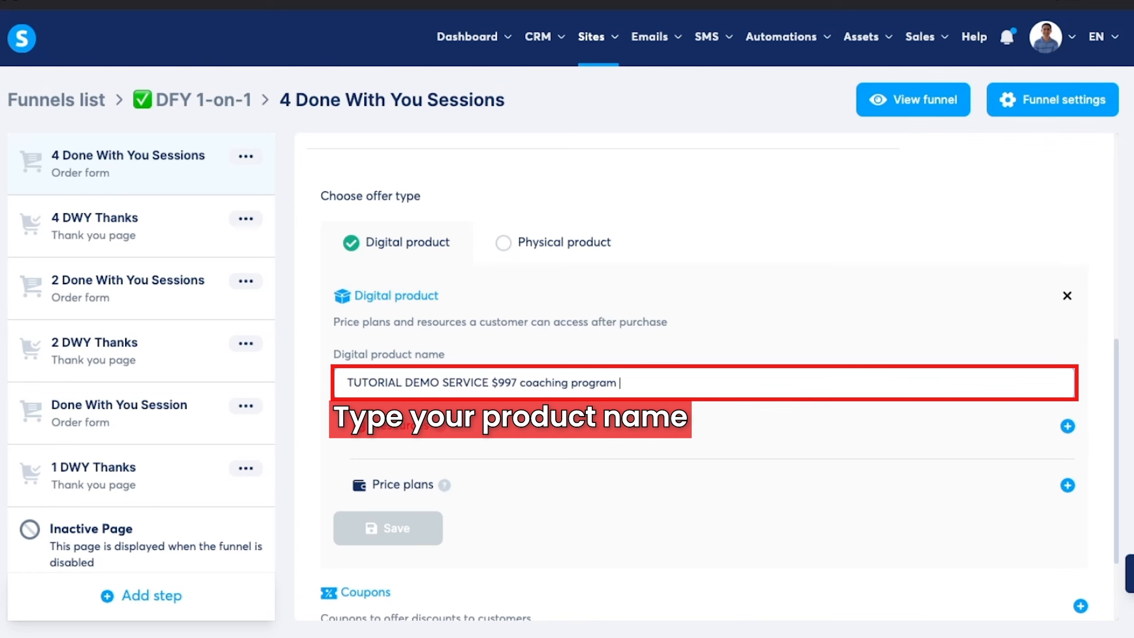
- Add "8-weeks" at the end of the digital product name
left_click(518, 384)
type("8-weeks")
left_click_drag(515, 384, 560, 384)
key("ctrl+x")
left_click(627, 373)
key("ctrl+v")
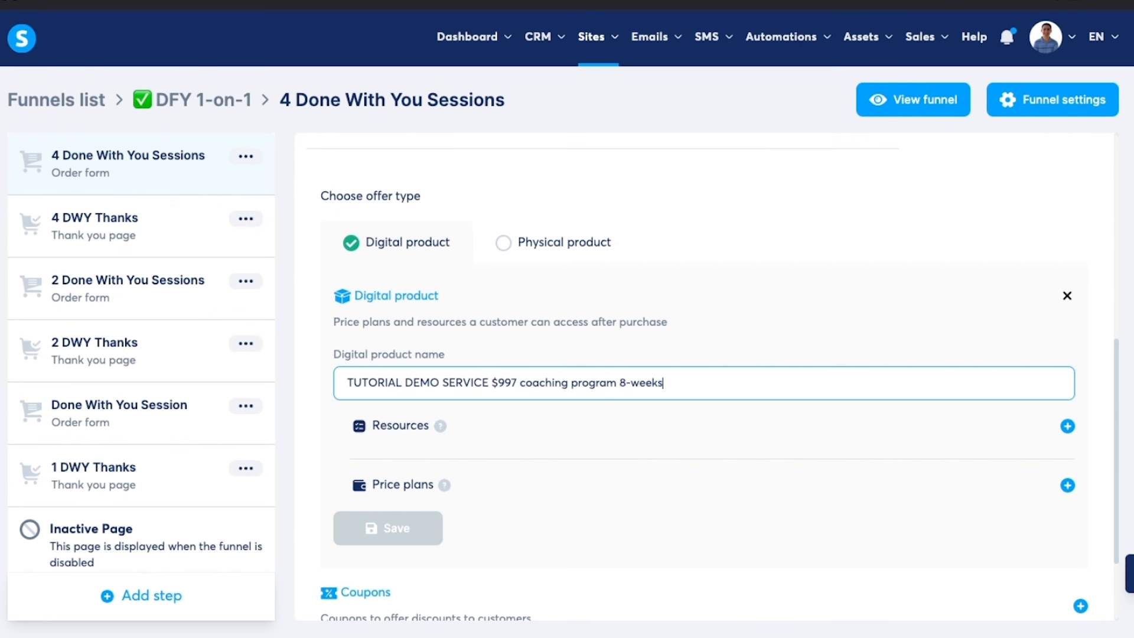
- Add a resource of type Tags to the new digital product and display the tags available for it
left_click(1066, 426)
left_click(513, 465)
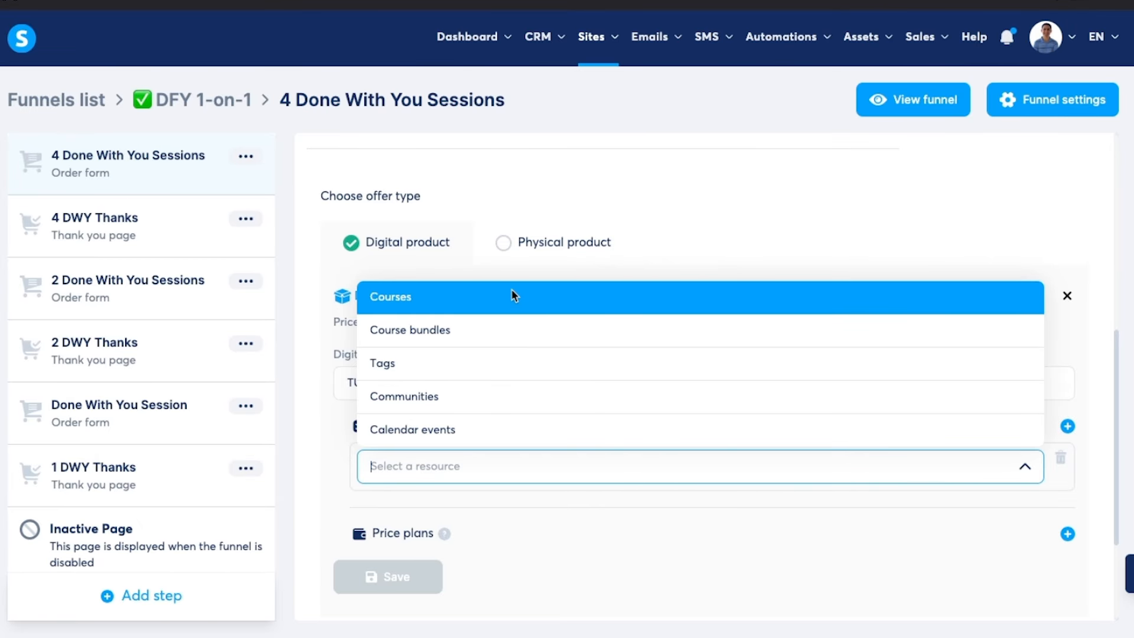
left_click(498, 363)
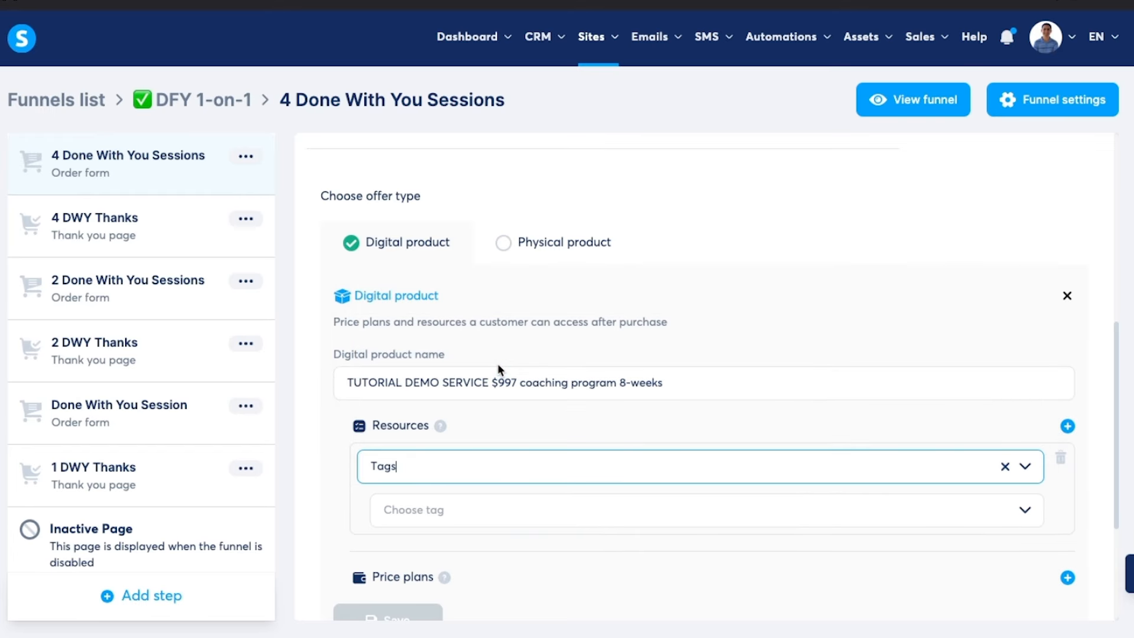
left_click(704, 511)
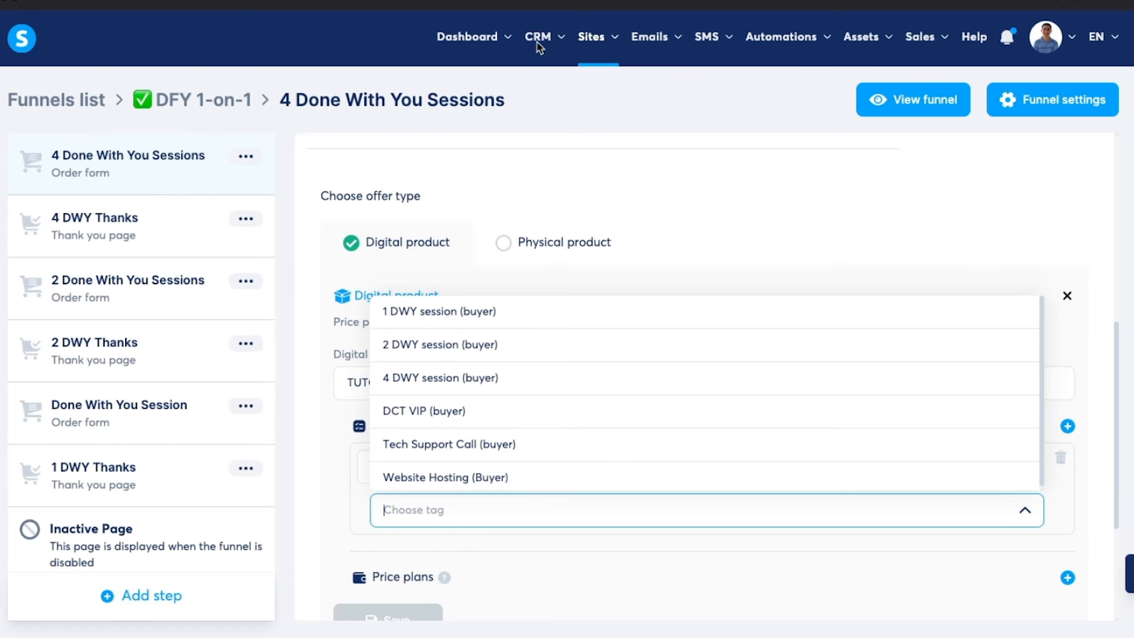
- Create a new buyer tag in the CRM for "TUTORIAL SERVICE DEMO"
left_click(537, 38)
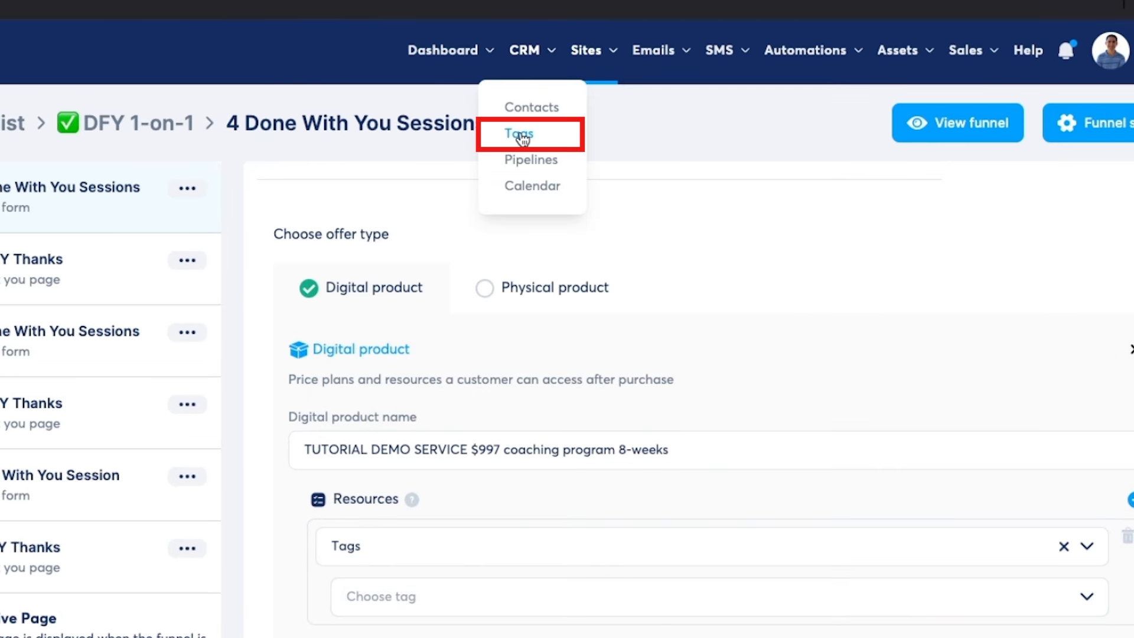
left_click(521, 135)
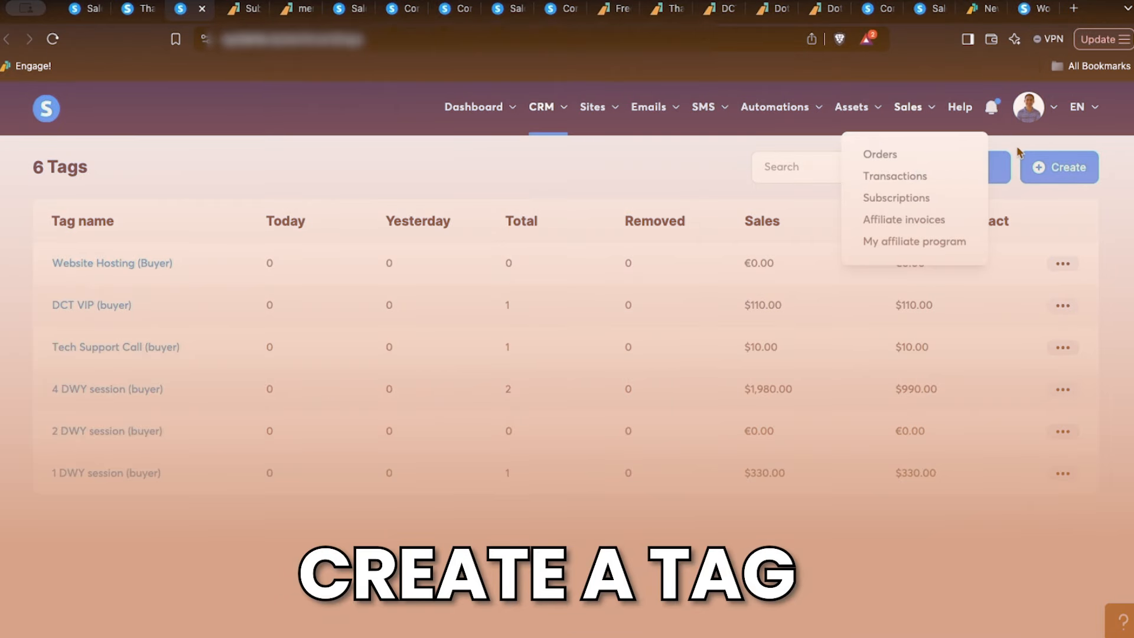
left_click(1054, 171)
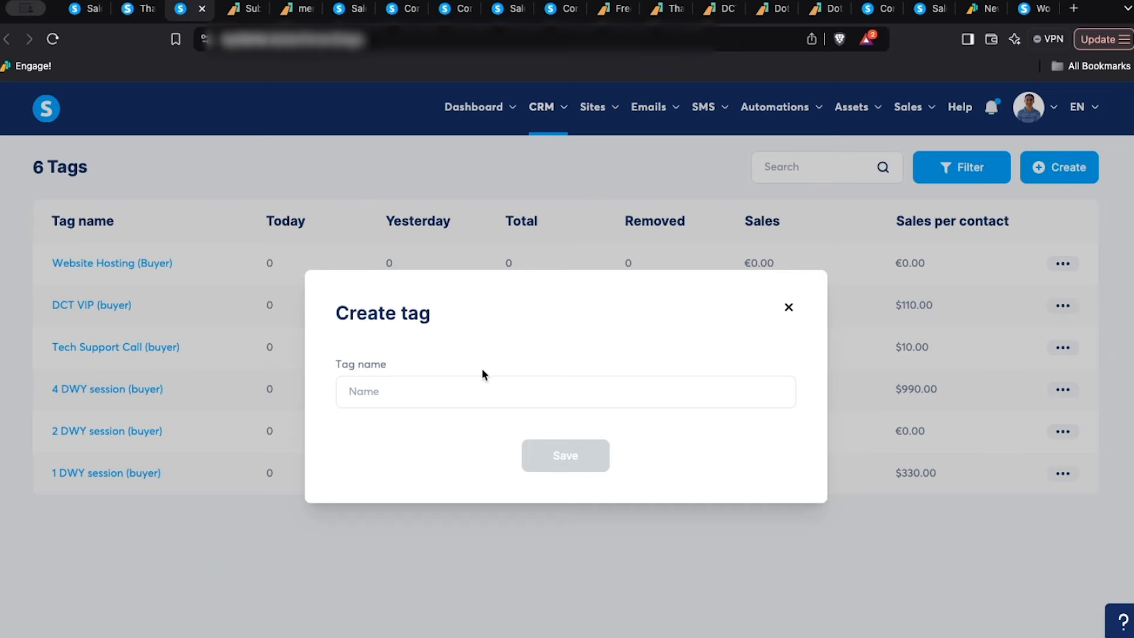
left_click(466, 390)
type("TUTORIAL SERVICE DEMO (buy")
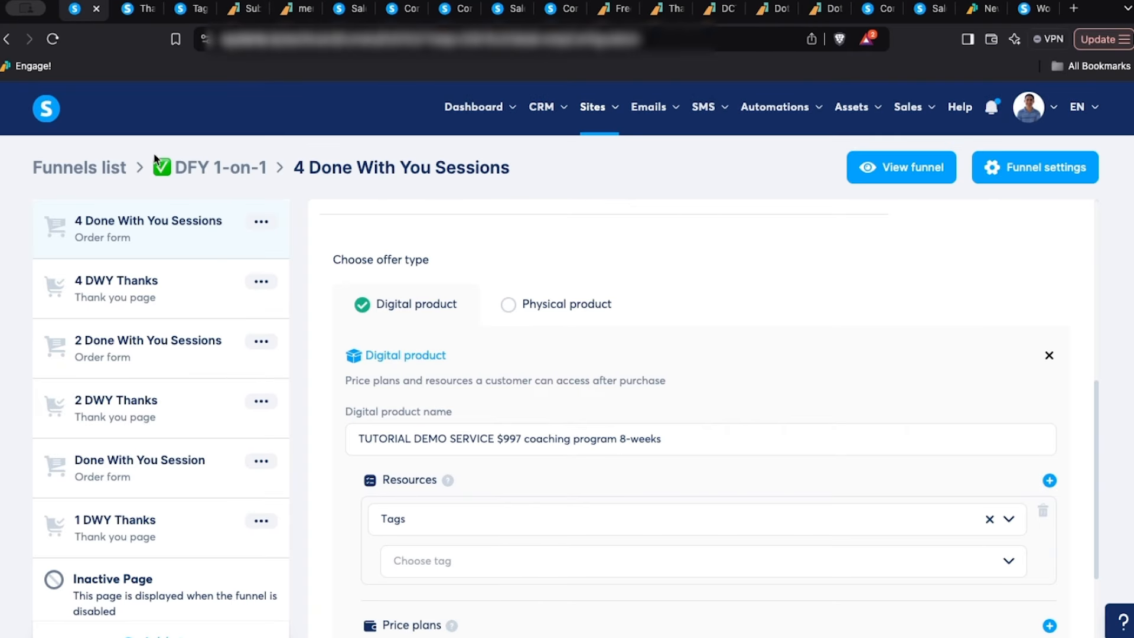
- Reload the order form page and start a new digital product named "TUTORIAL DEMO SERVICE $997 coaching pgm 8-weeks"
left_click(533, 554)
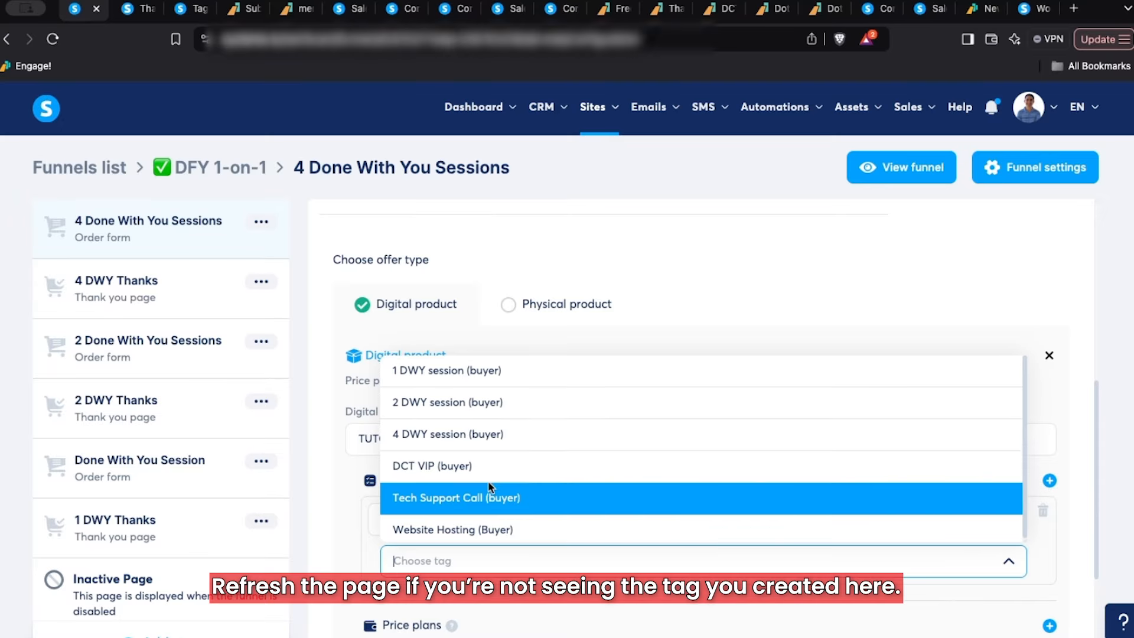
left_click(52, 40)
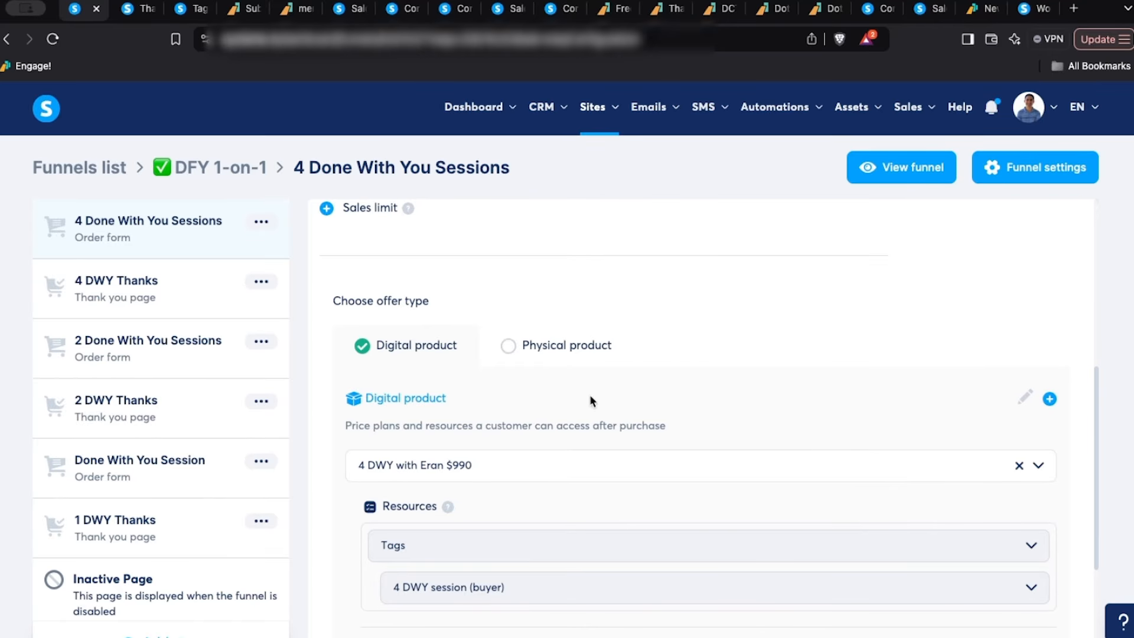
left_click(1050, 399)
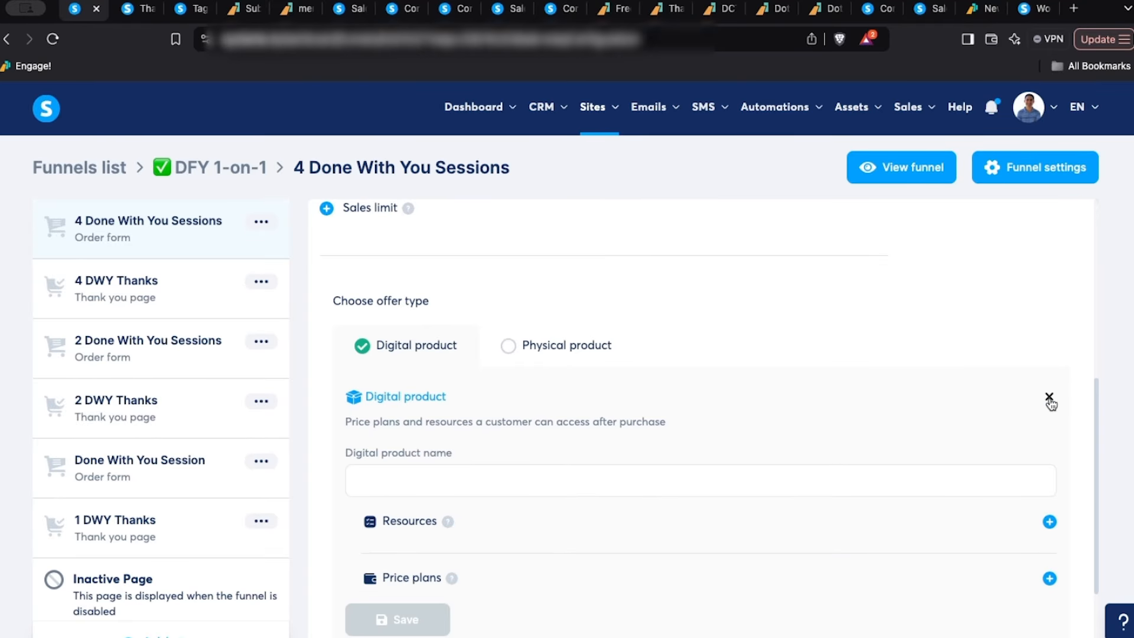
left_click(402, 484)
type("TUTORIA")
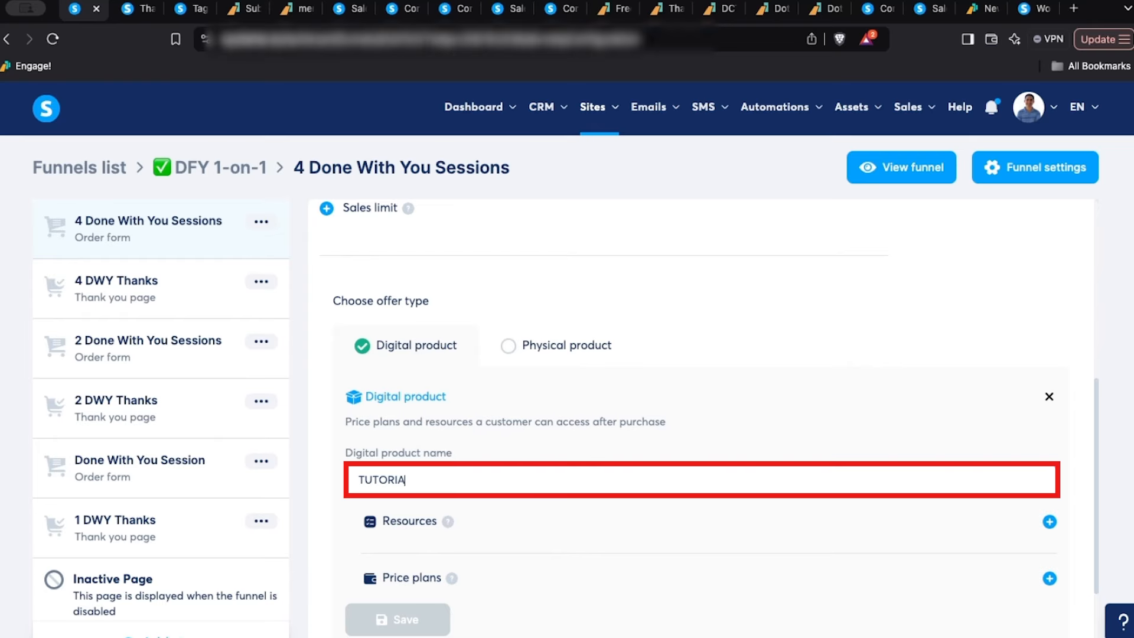
type("L DEMO SERF")
type("ICE $997 coaching pgm 8-weeks")
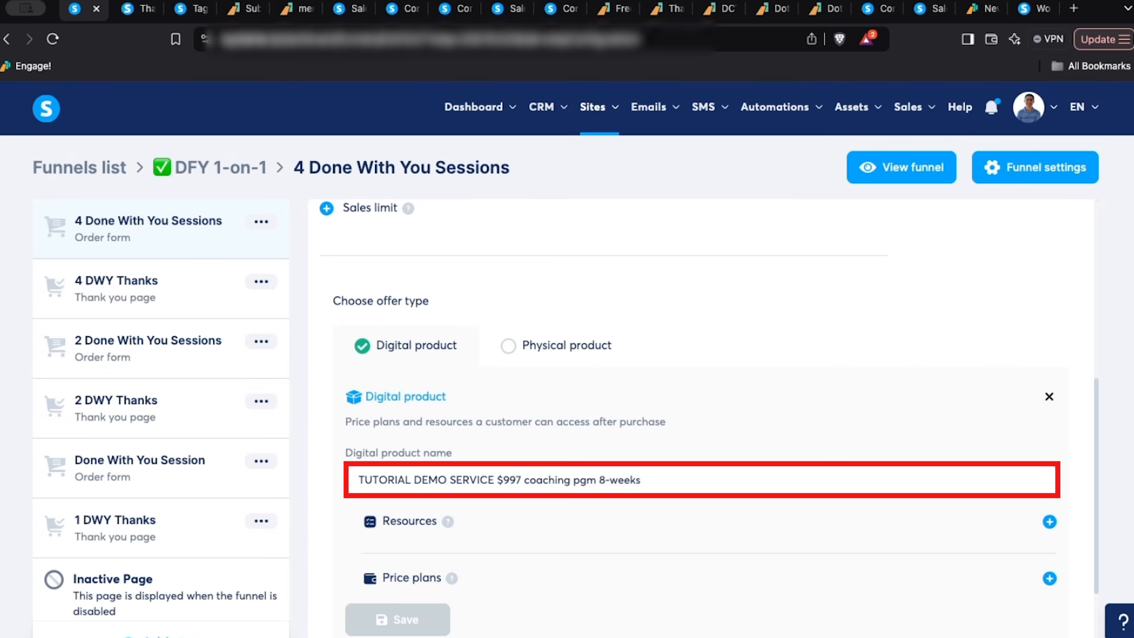
- Add a Tags resource to the new digital product and assign the tag "TUTORIAL SERVICE DEMO (buyer)"
scroll(1063, 448, "down", 2)
left_click(1048, 443)
left_click(466, 476)
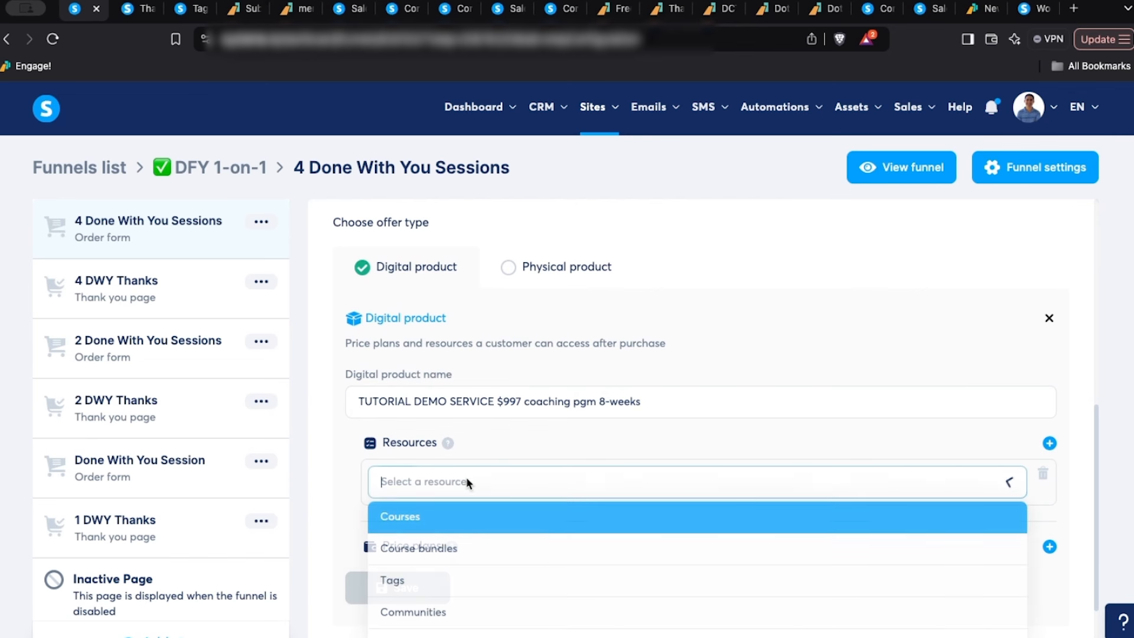
left_click(389, 582)
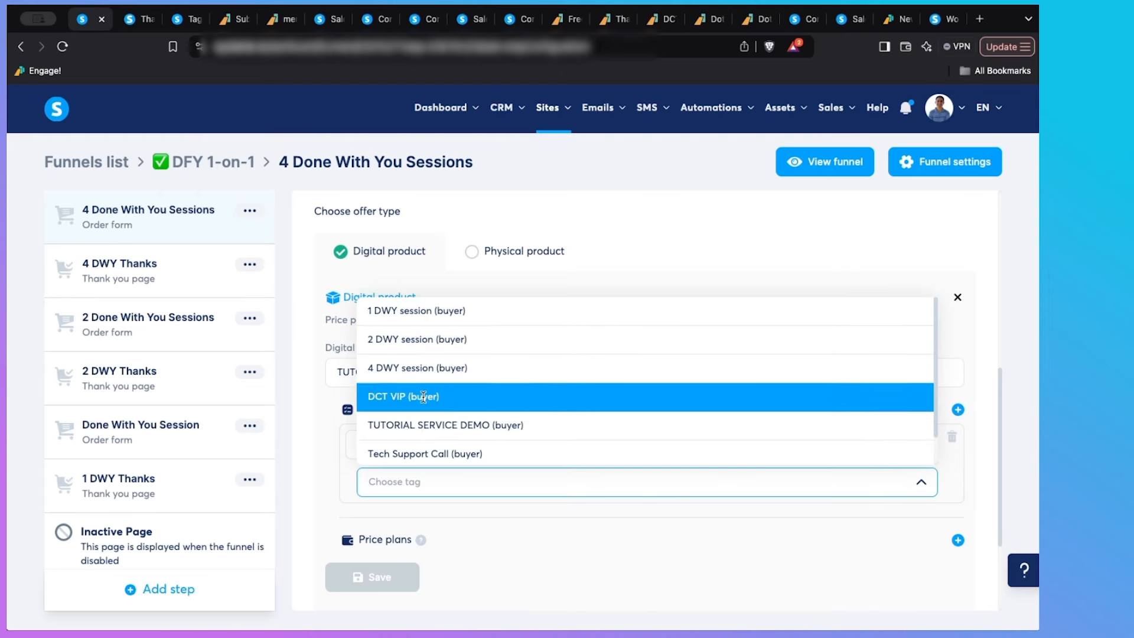
left_click(439, 425)
- Create a new price plan for the product, using the copied digital product name as its dashboard name
scroll(914, 380, "down", 1)
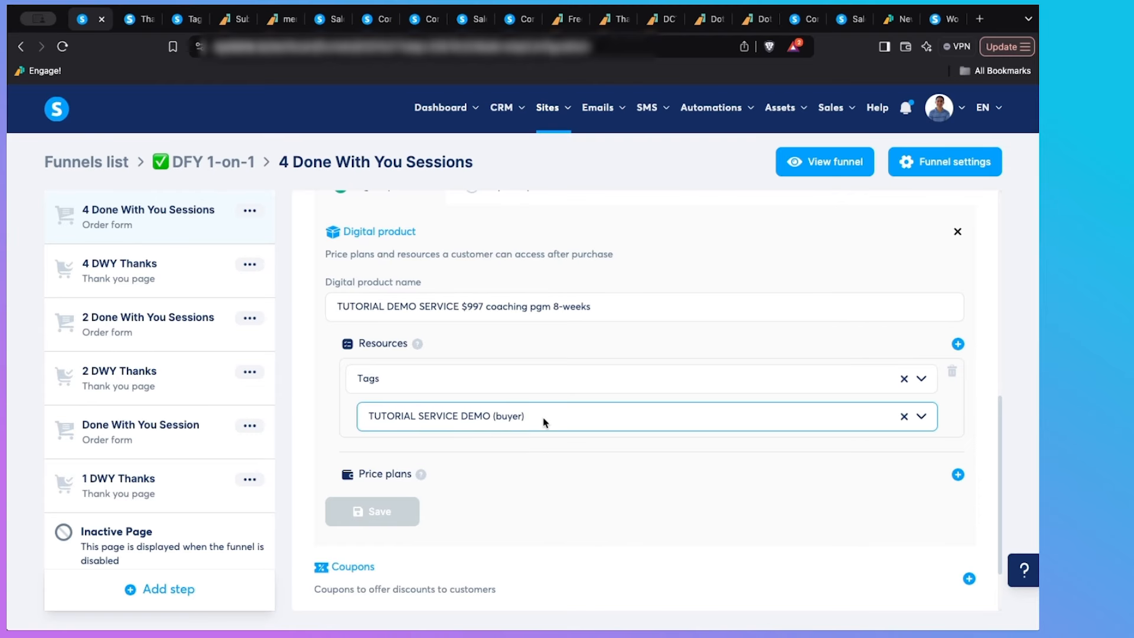
left_click(958, 475)
scroll(525, 482, "down", 1)
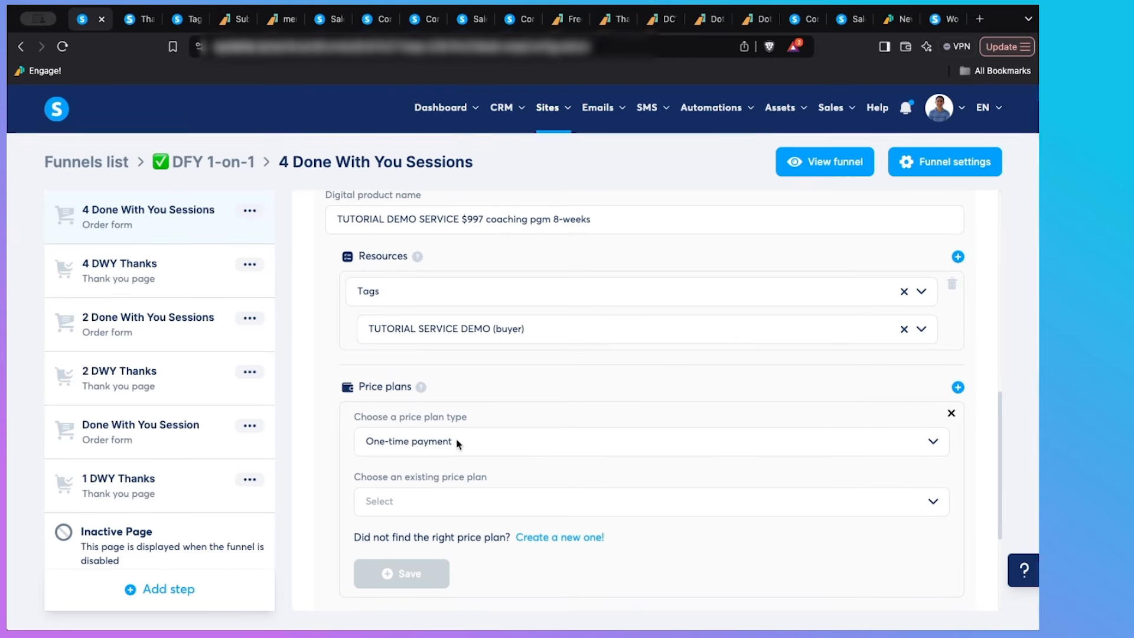
left_click(566, 537)
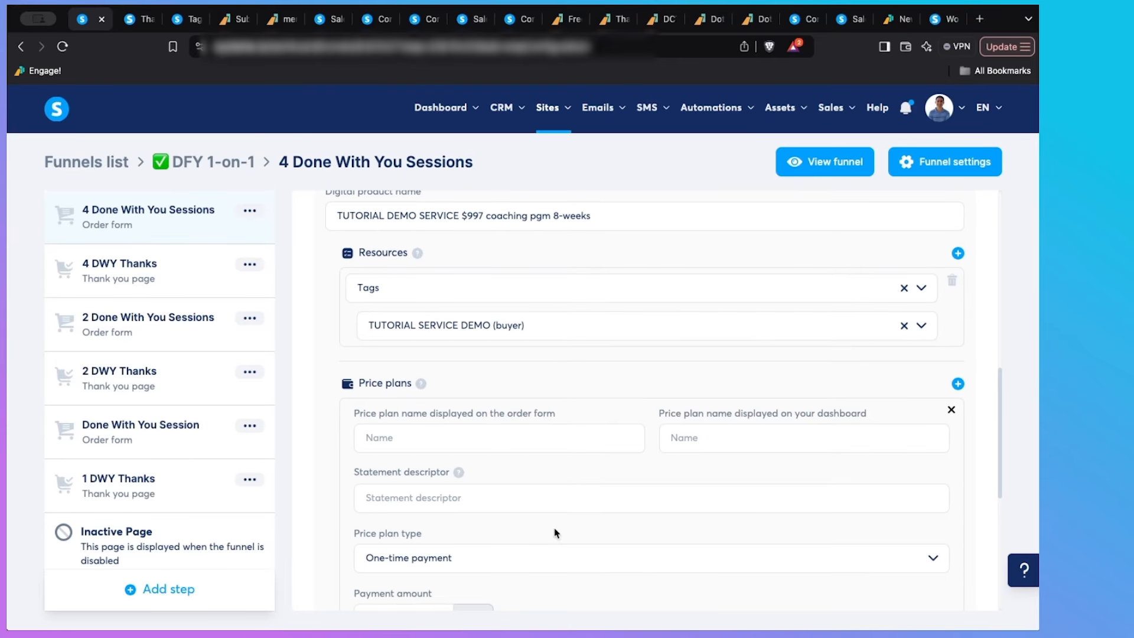
left_click(480, 433)
left_click_drag(619, 215, 334, 216)
left_click(718, 440)
key("ctrl+v")
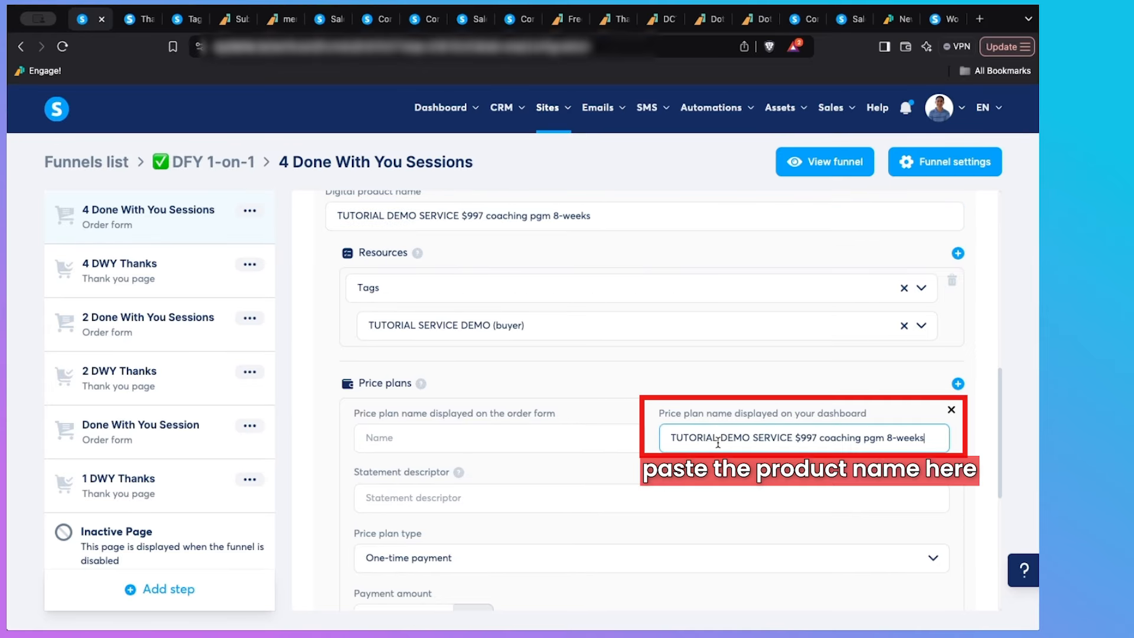
- Set the price plan name displayed on the order form to "8-weeks Coaching Program"
left_click(532, 438)
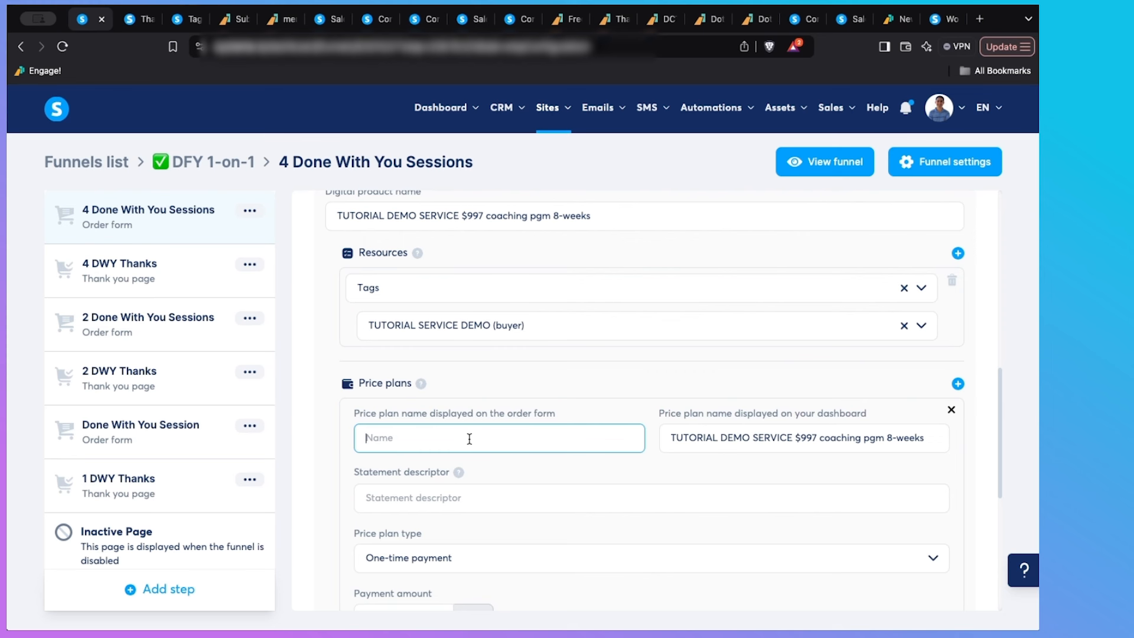
type("Coachin")
key("BackSpace")
key("BackSpace")
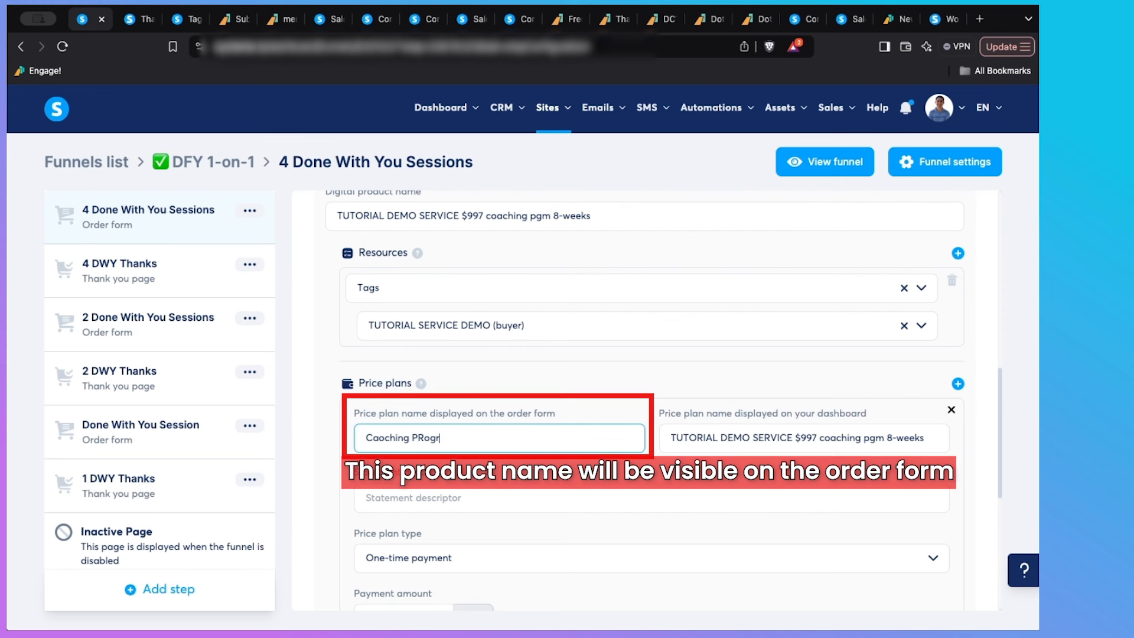
type("ogram")
key("super+Left")
type("8-weeks")
key("Right")
key("Right")
key("BackSpace")
key("Right")
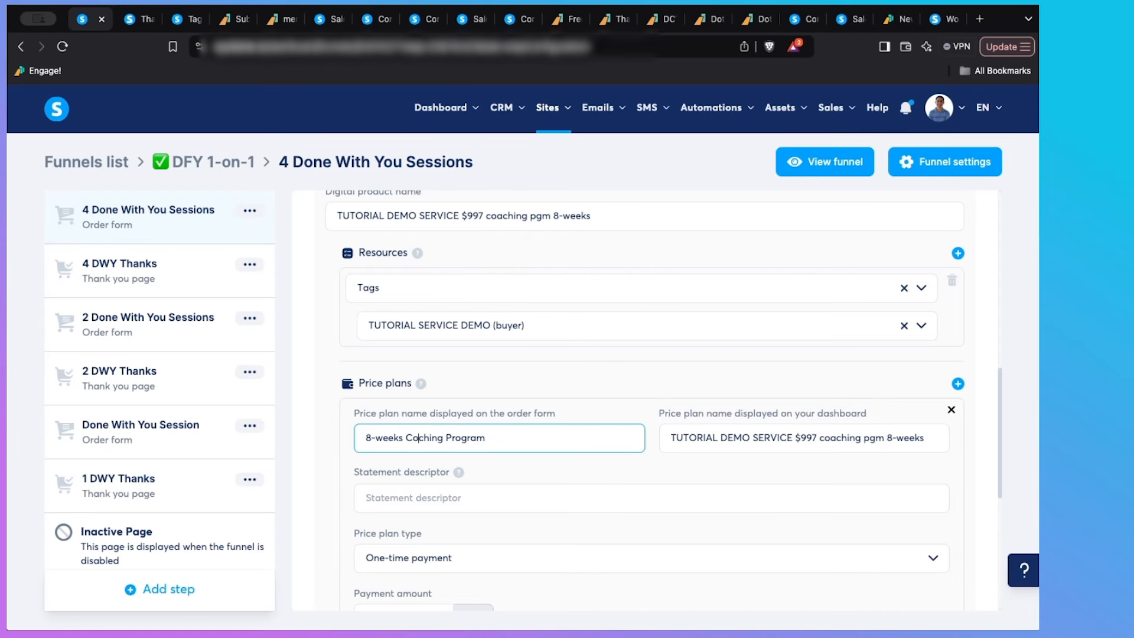
type("a")
left_click_drag(557, 417, 336, 413)
left_click(548, 460)
- Set the price plan's statement descriptor to "Coaching Program" followed by the coach's first name
scroll(469, 474, "down", 1)
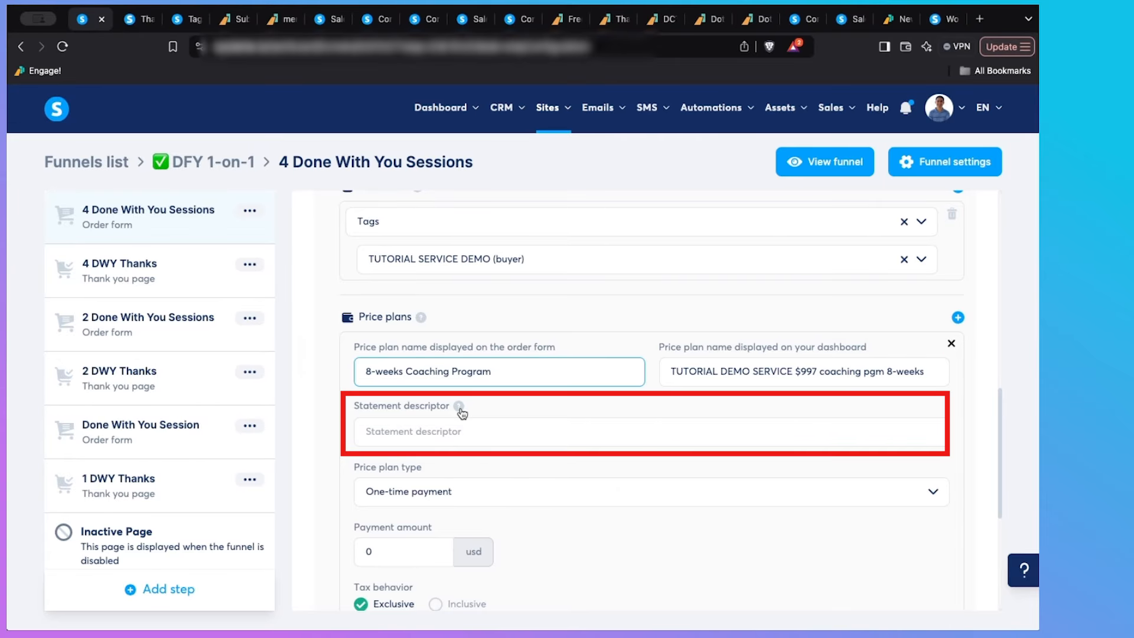
left_click(445, 432)
type("Eran Bucai Coaching")
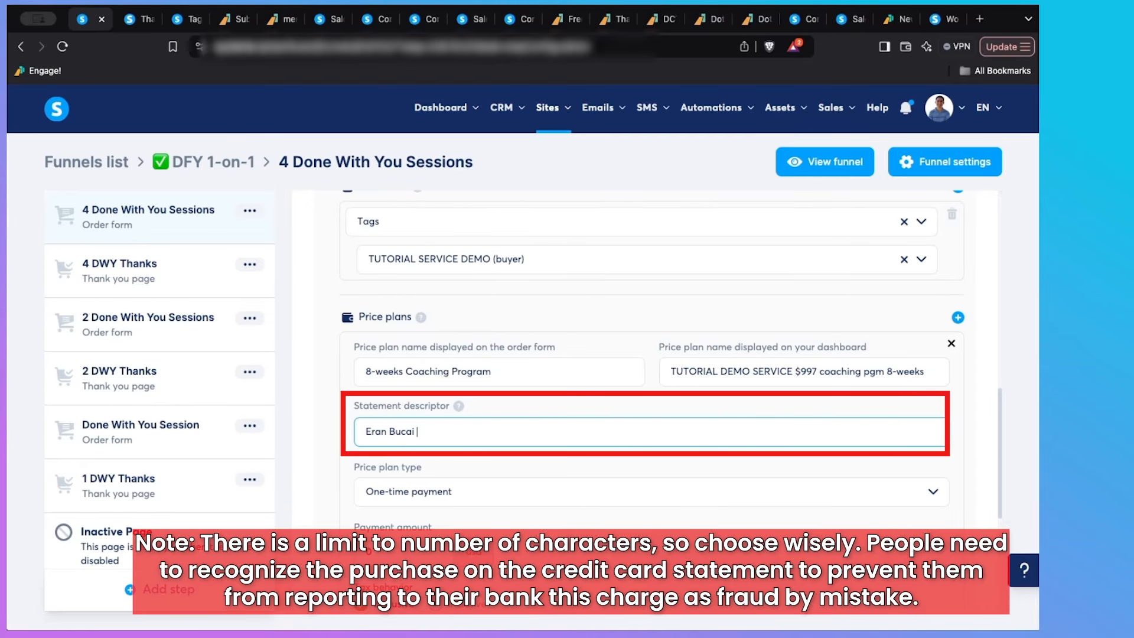
key("ctrl+a")
type("W")
key("BackSpace")
key("BackSpace")
key("BackSpace")
key("BackSpace")
key("BackSpace")
key("BackSpace")
key("BackSpace")
key("BackSpace")
key("BackSpace")
key("BackSpace")
key("BackSpace")
key("BackSpace")
key("BackSpace")
key("BackSpace")
key("BackSpace")
type("Coaching Program Eran")
- Set the one-time payment amount to 997 USD and make the tax behavior Inclusive
scroll(408, 503, "down", 1)
left_click(408, 503)
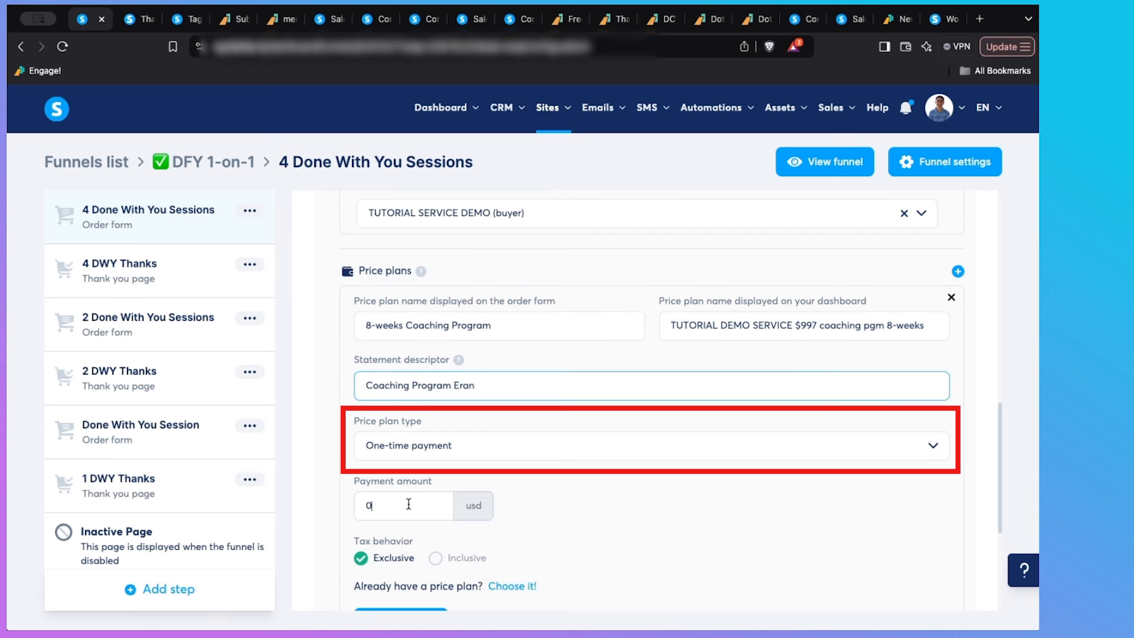
type("997")
scroll(354, 507, "down", 1)
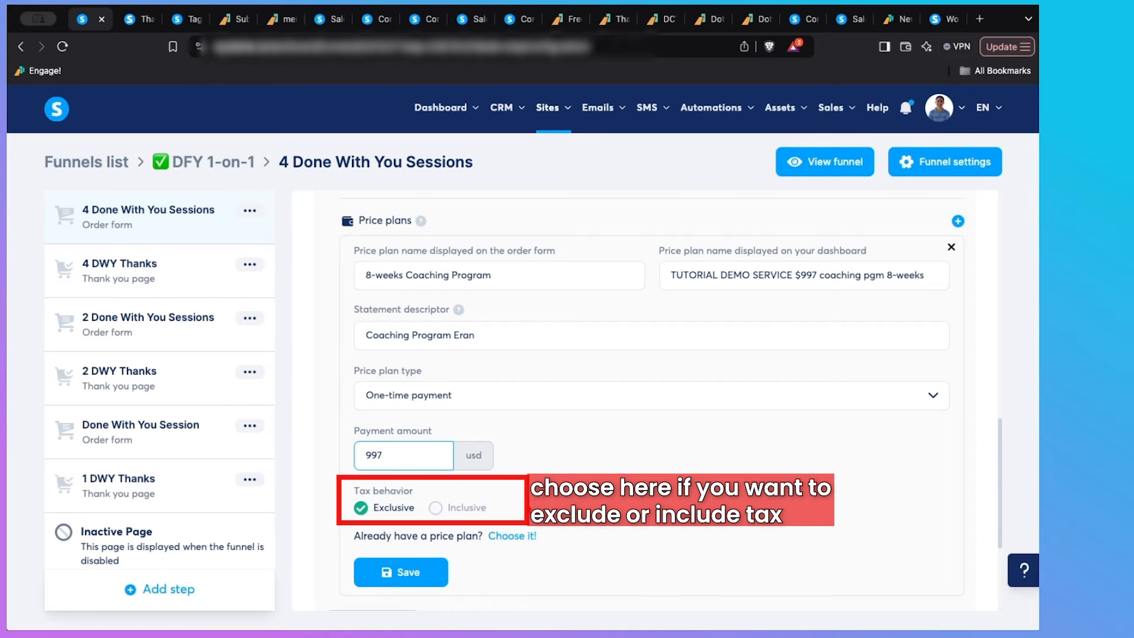
left_click(453, 510)
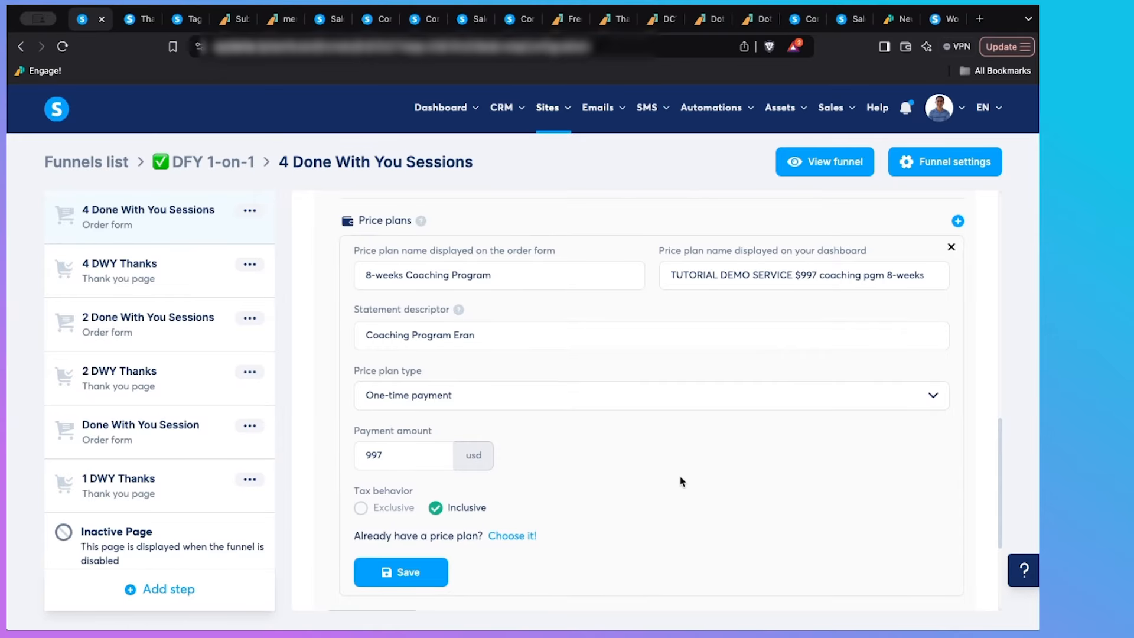
- Save the new price plan and save the digital product on the order form
scroll(678, 480, "down", 1)
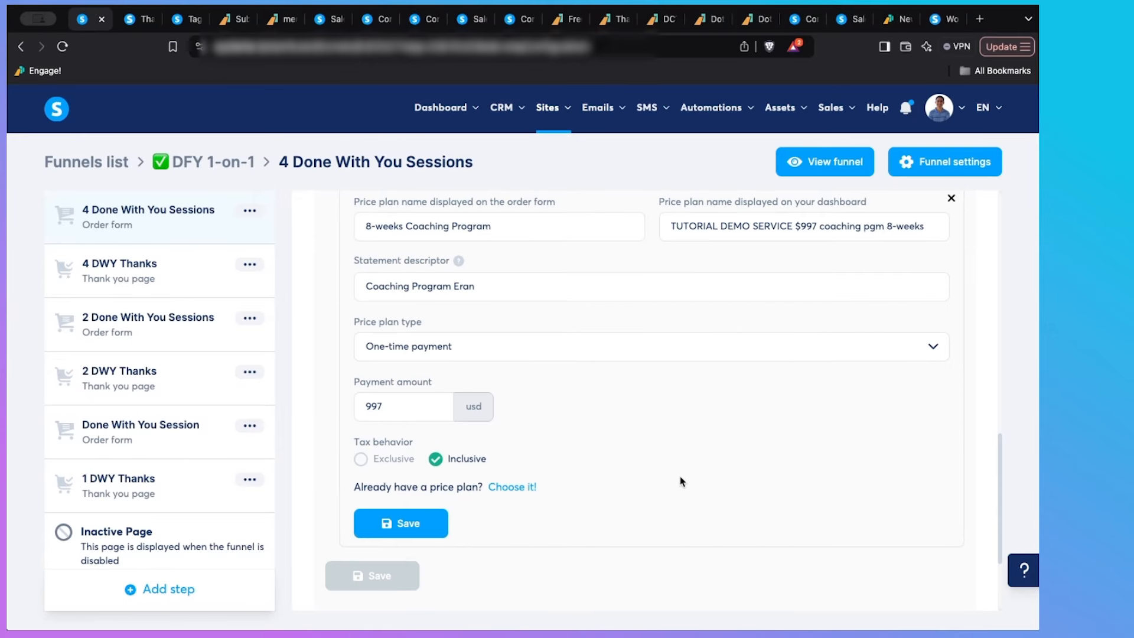
left_click(428, 522)
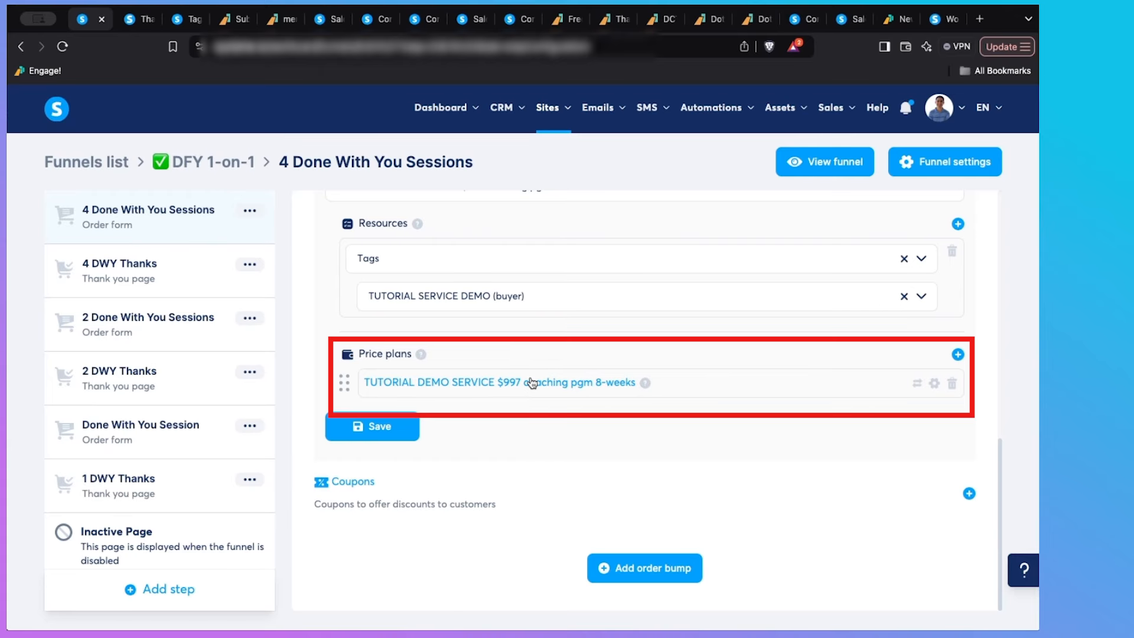
left_click(389, 425)
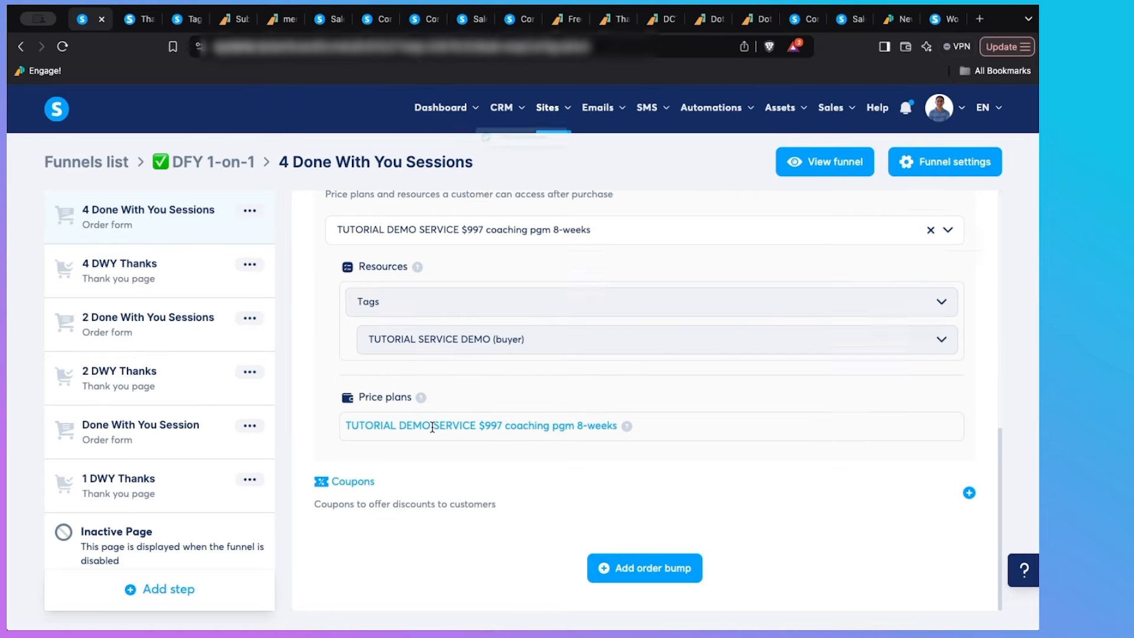
- Preview the live page of the 4 DWY Thanks funnel step and return to its configuration
scroll(544, 440, "up", 2)
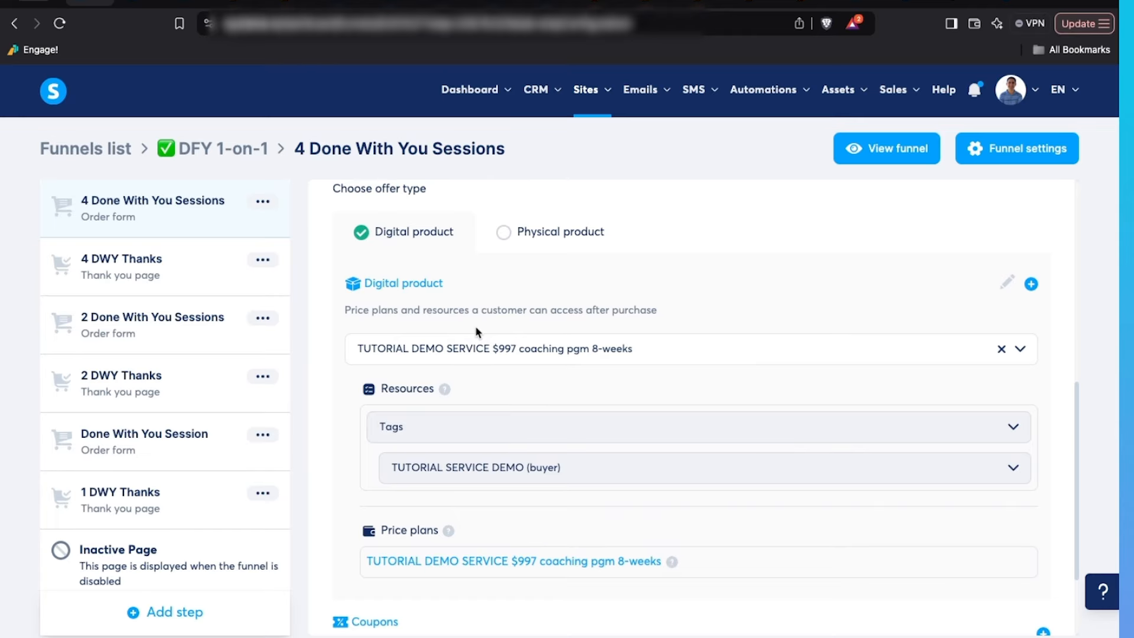
scroll(477, 332, "up", 1)
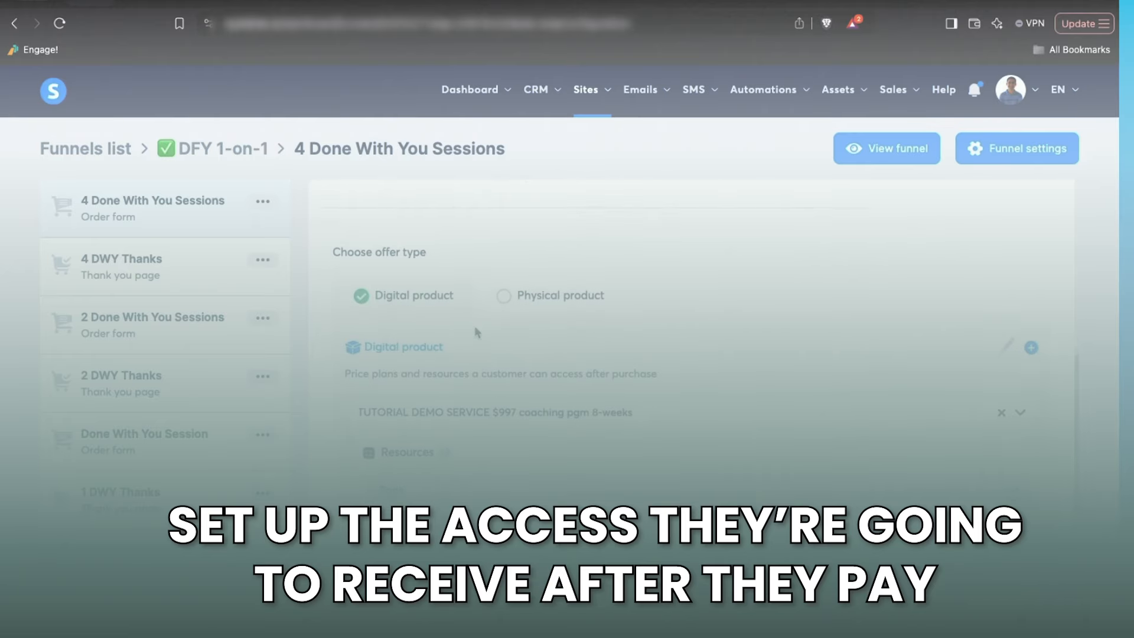
scroll(477, 332, "down", 1)
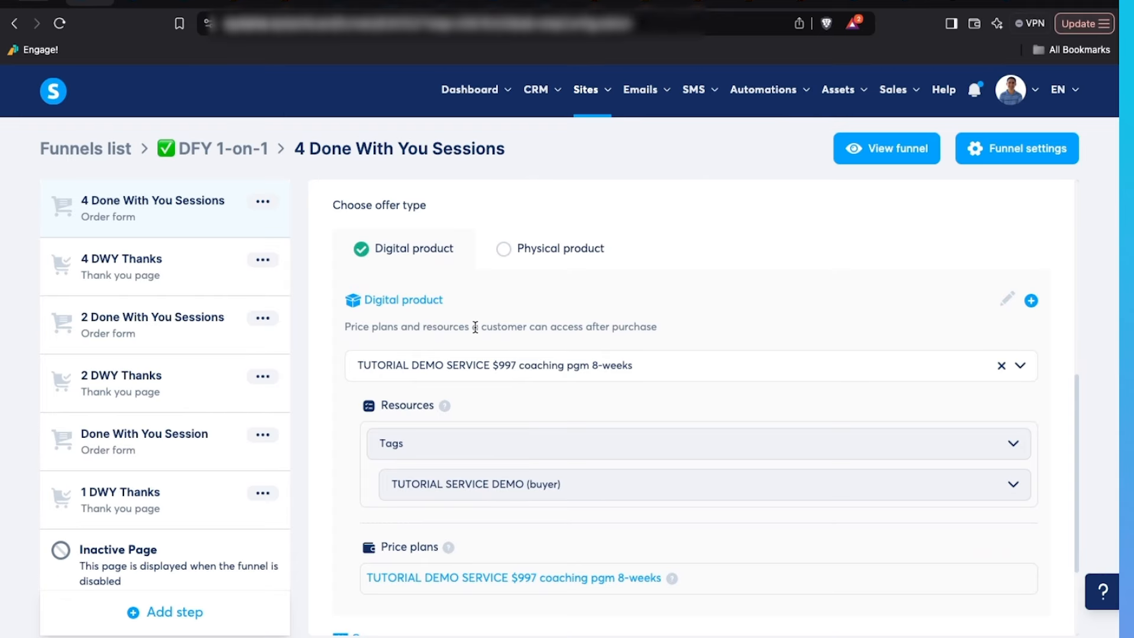
left_click(200, 276)
left_click(932, 284)
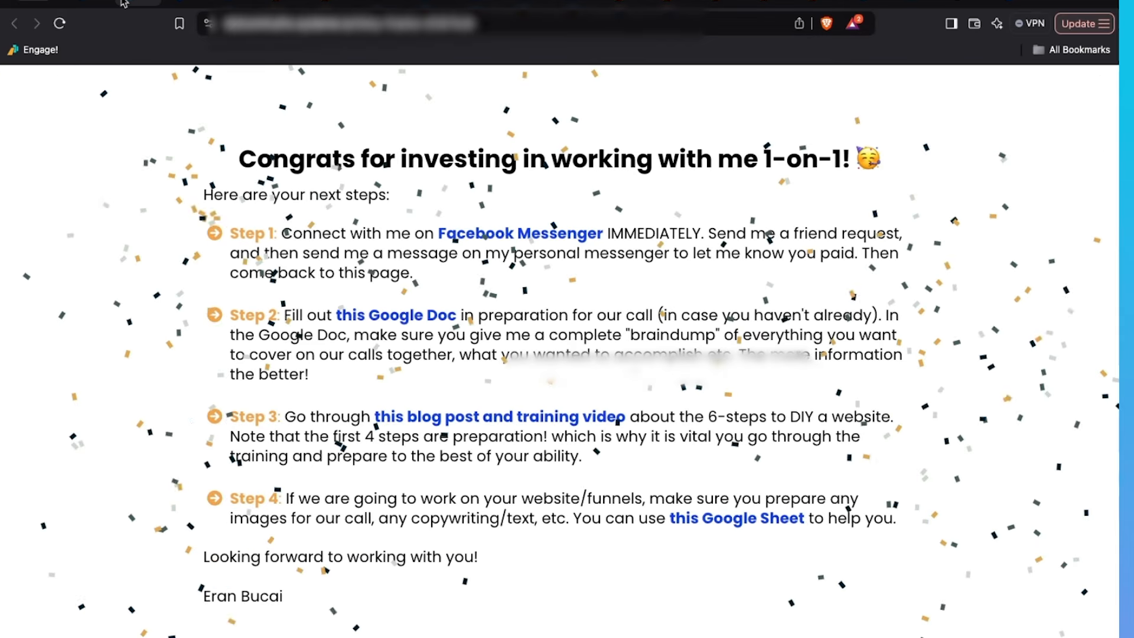
left_click(89, 3)
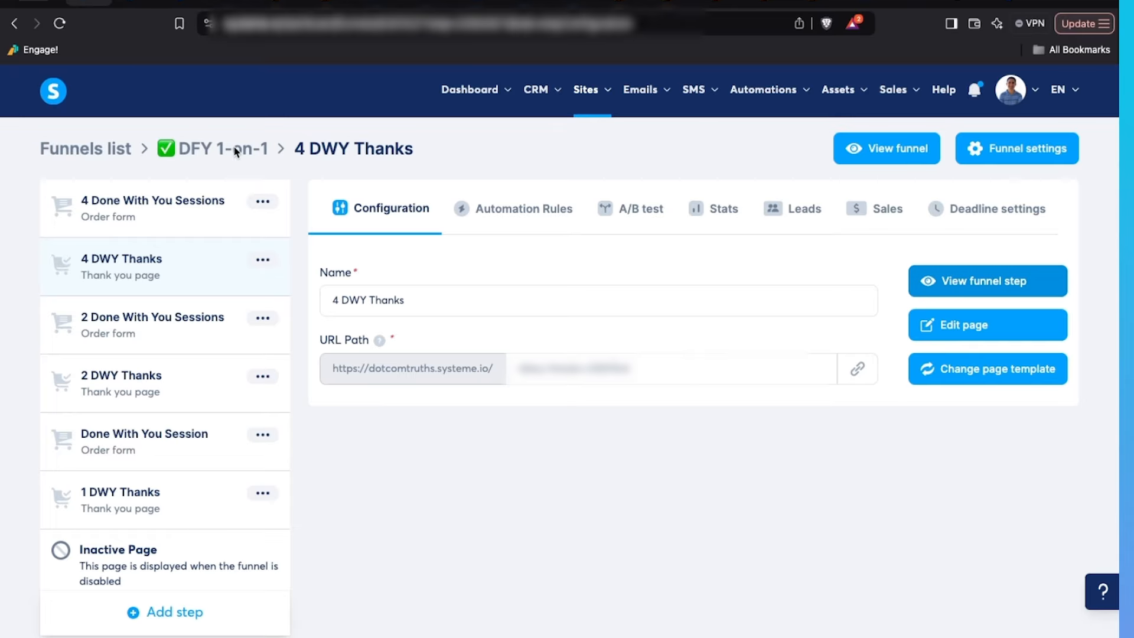
- Check the automation rules of the 4 DWY Thanks page and of the 4 Done With You Sessions order form
left_click(503, 212)
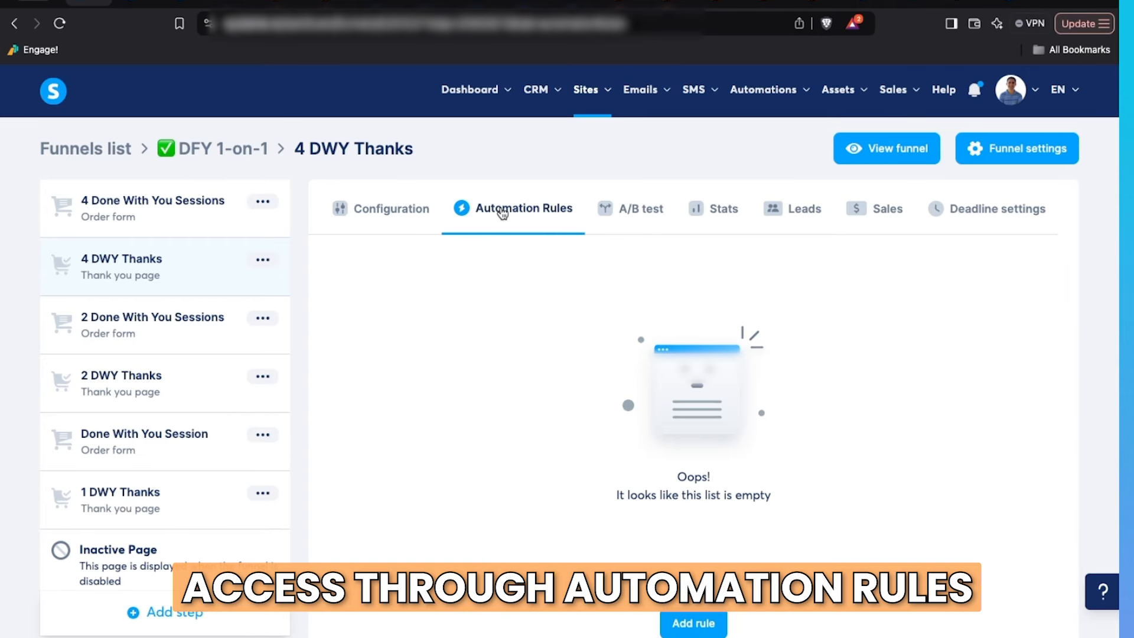
left_click(149, 218)
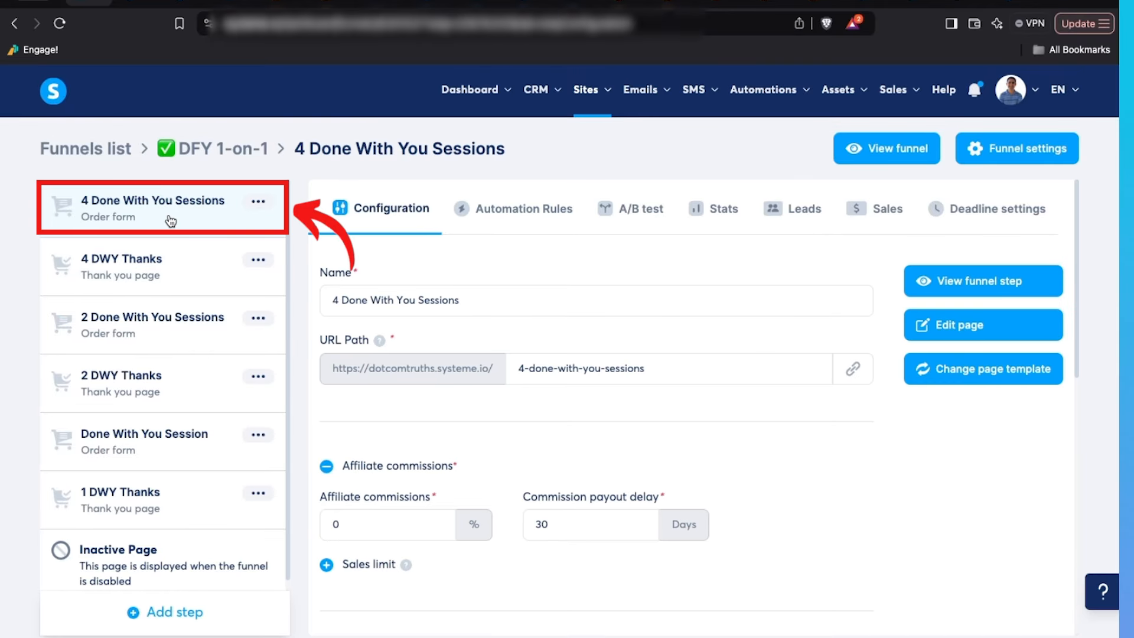
left_click(514, 208)
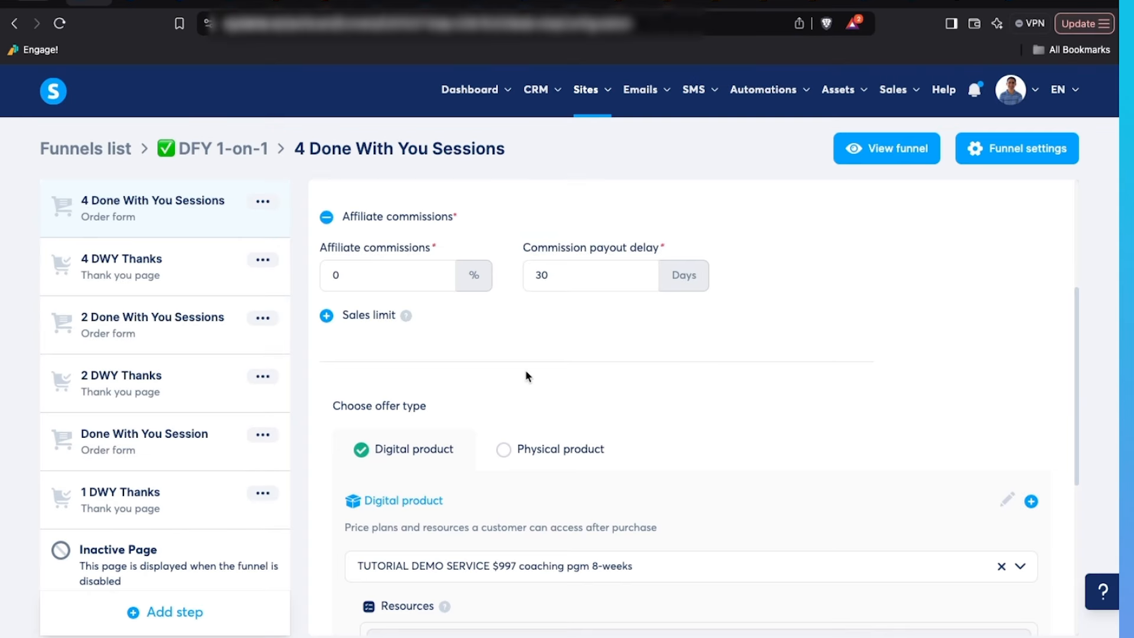
- Open the order form's digital product for editing and display the settings of its price plan
scroll(530, 370, "down", 3)
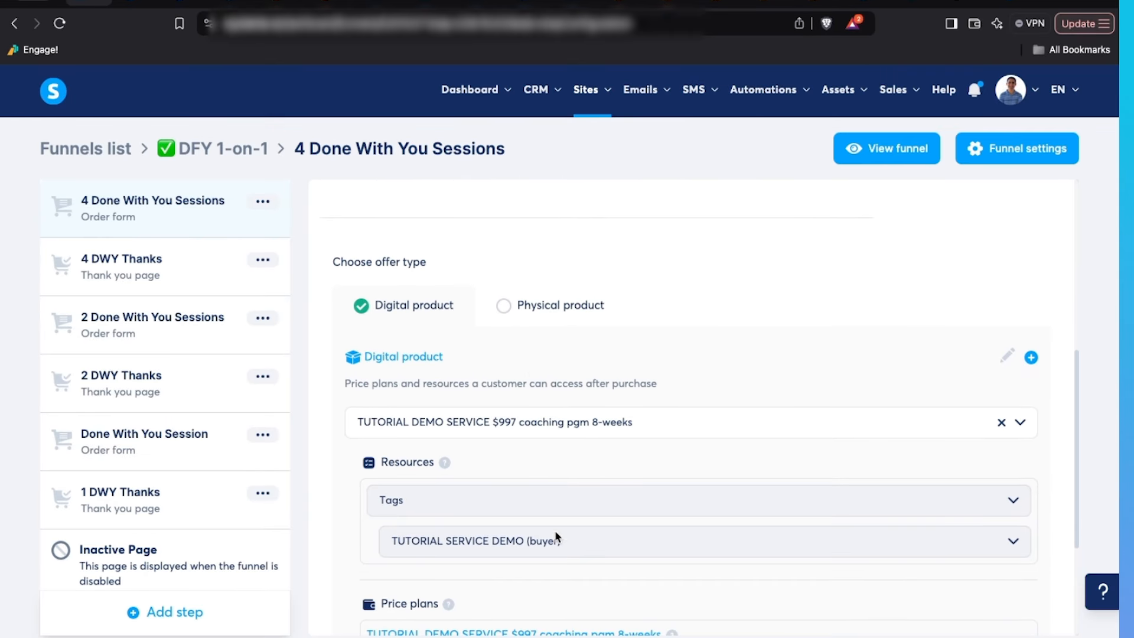
scroll(486, 380, "down", 2)
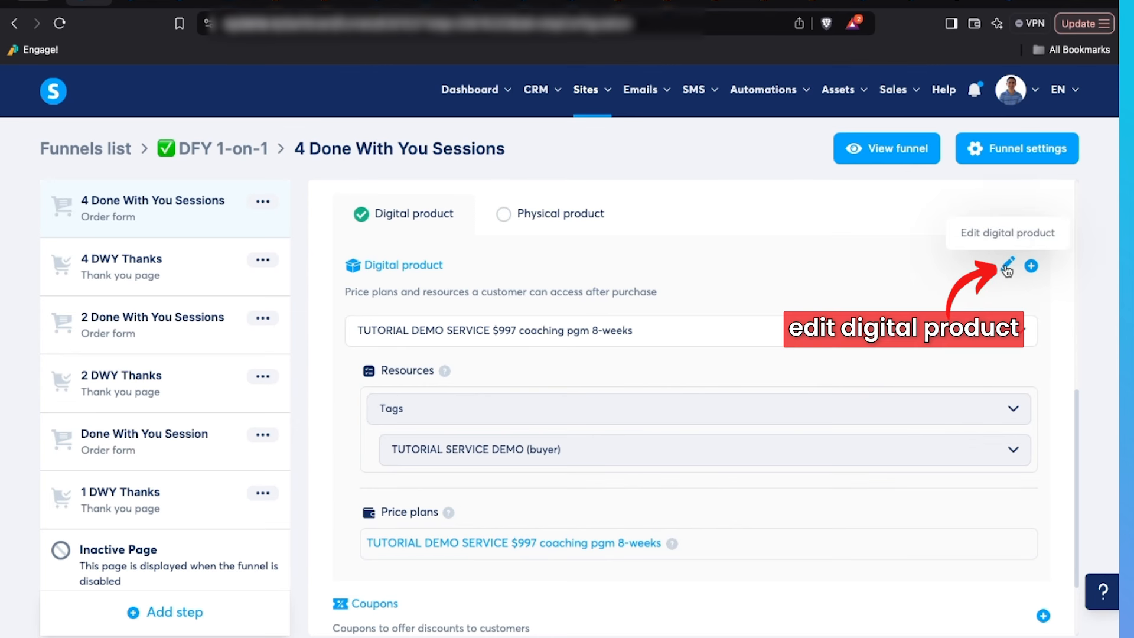
left_click(1006, 269)
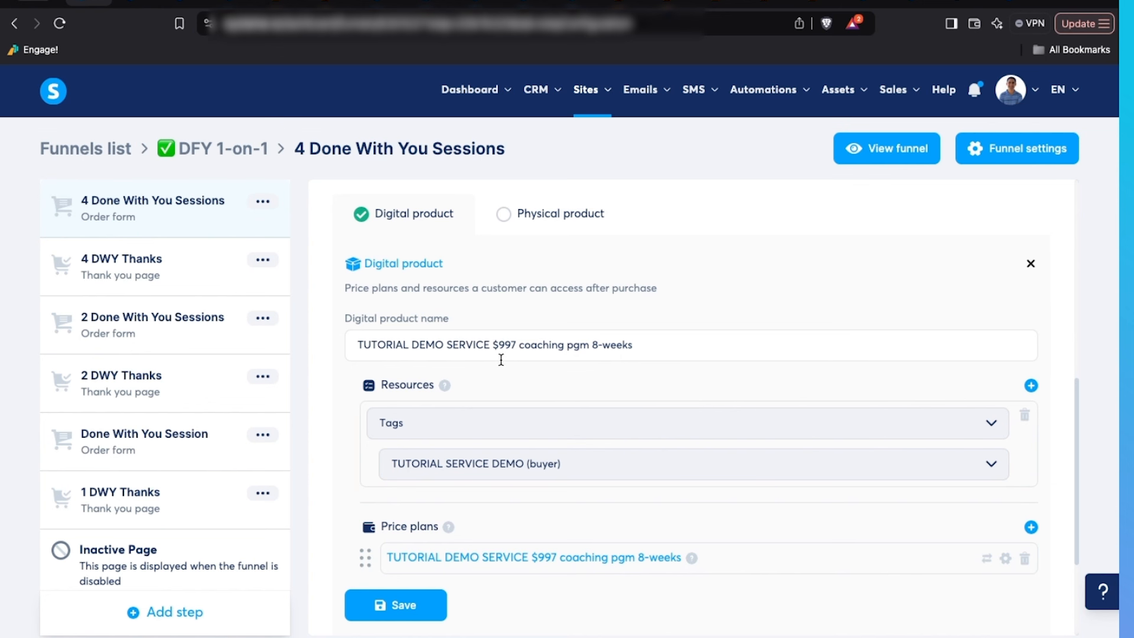
left_click(604, 343)
scroll(604, 343, "down", 1)
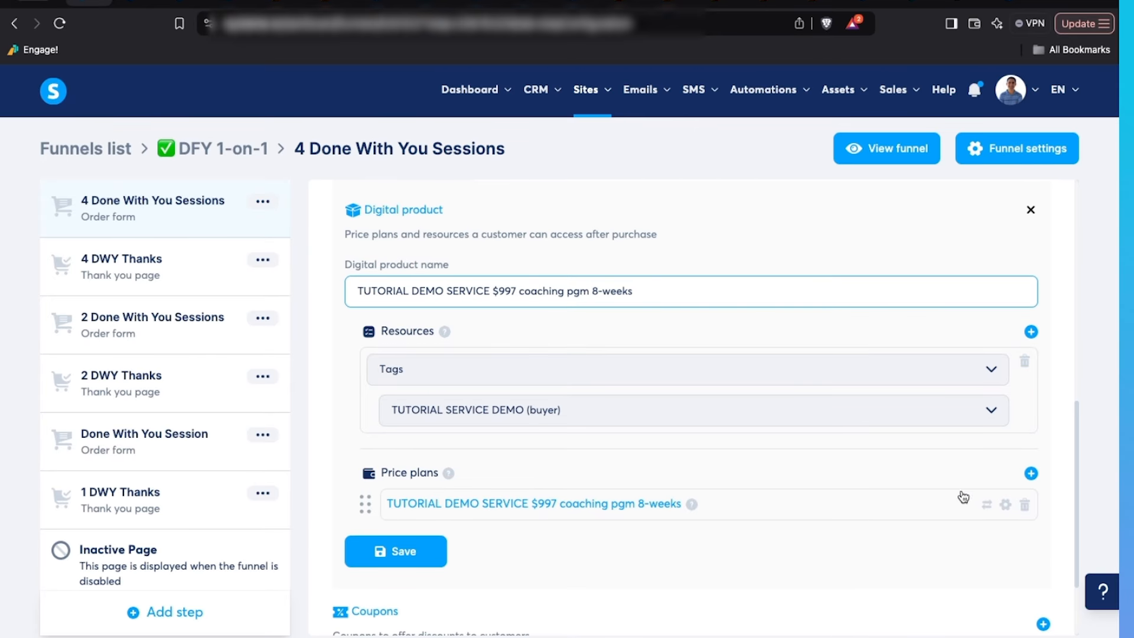
left_click(1005, 504)
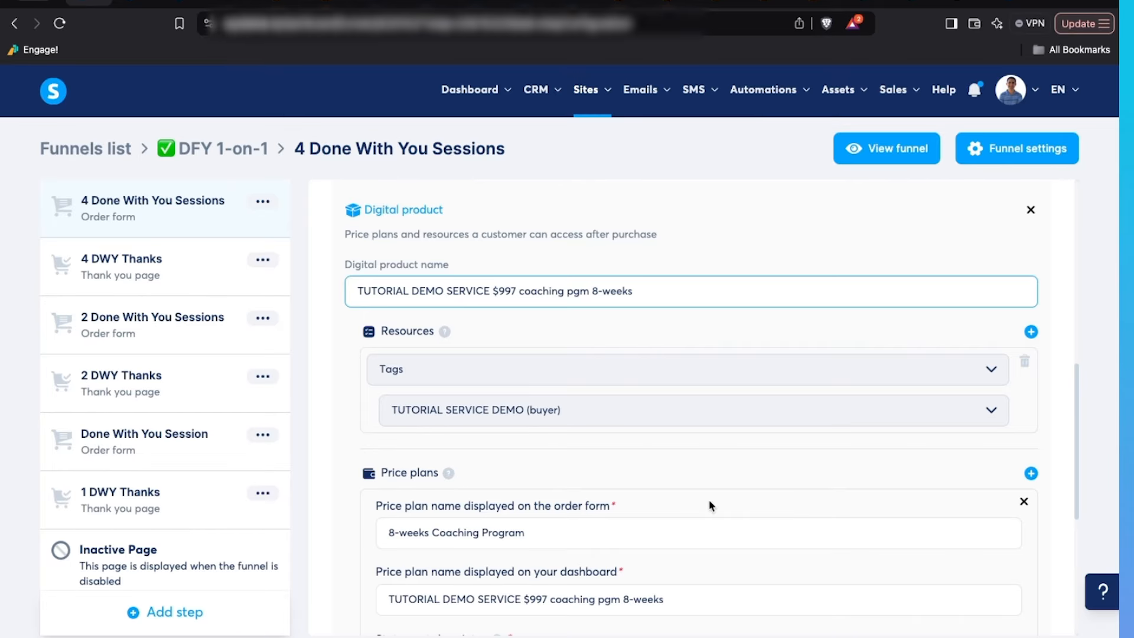
- Close the price plan's settings and check the price plan types offered for replacing the current plan, without changing it
scroll(709, 506, "down", 2)
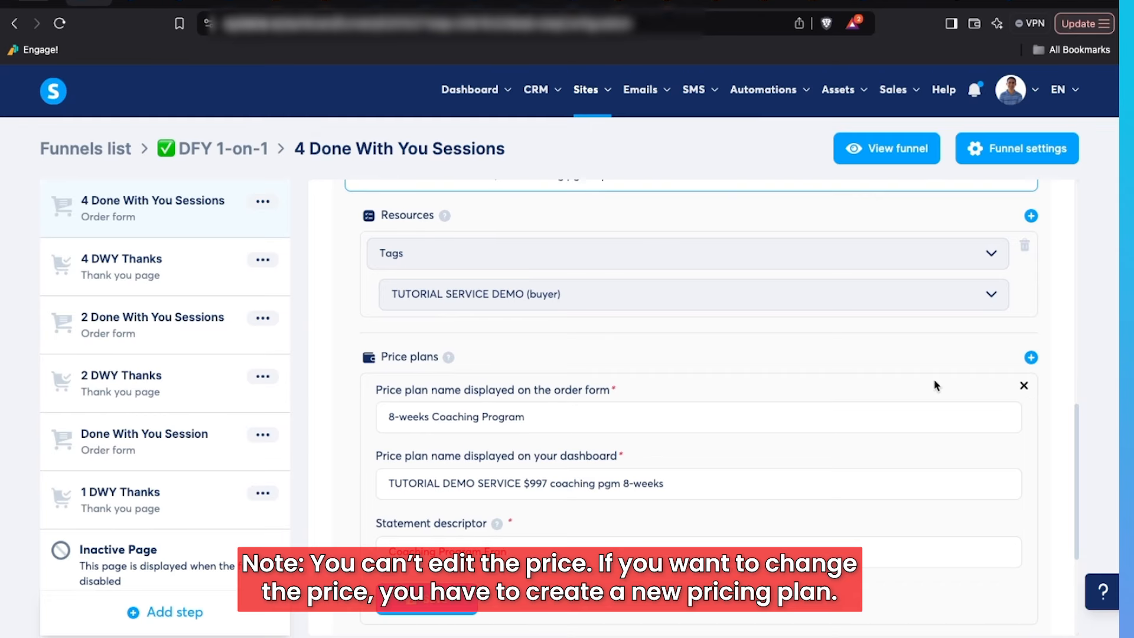
left_click(1024, 387)
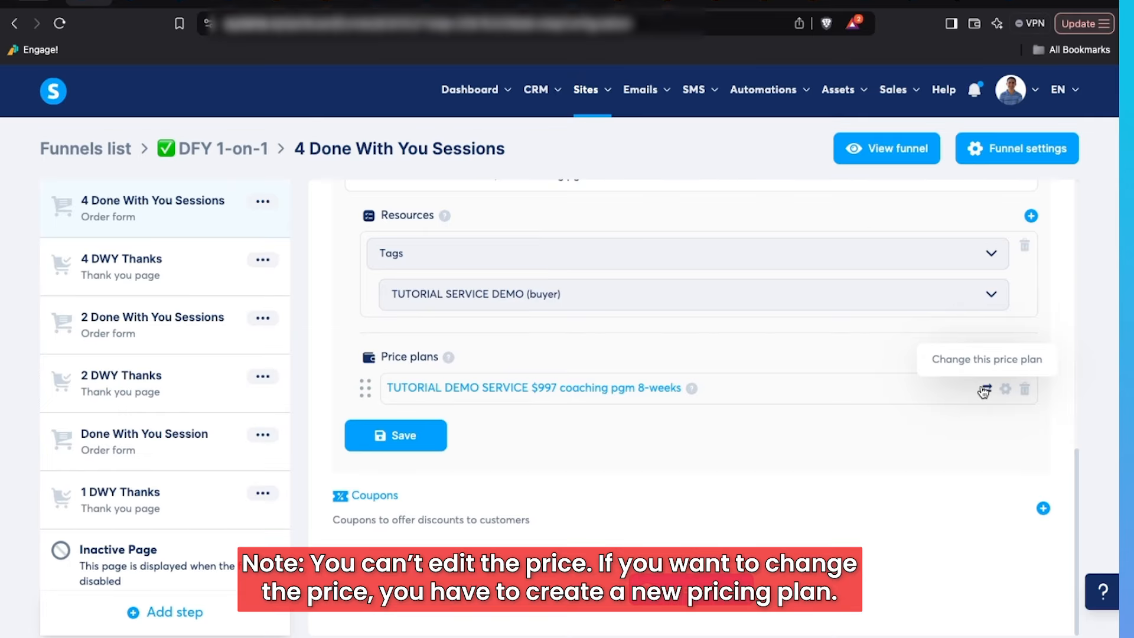
left_click(984, 390)
left_click(495, 420)
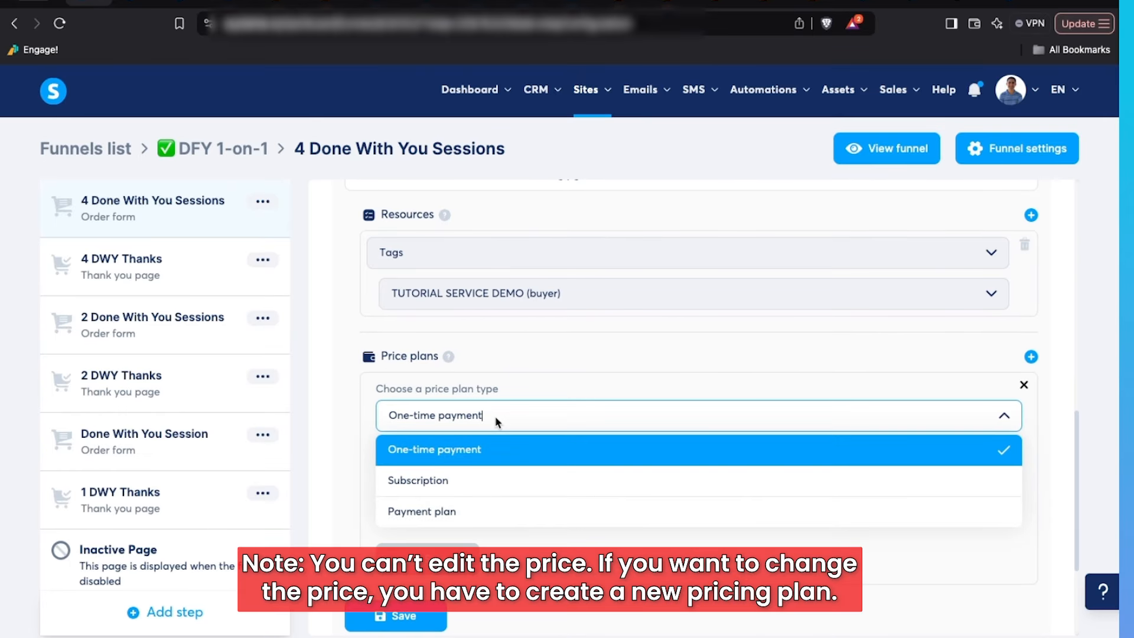
left_click(1025, 387)
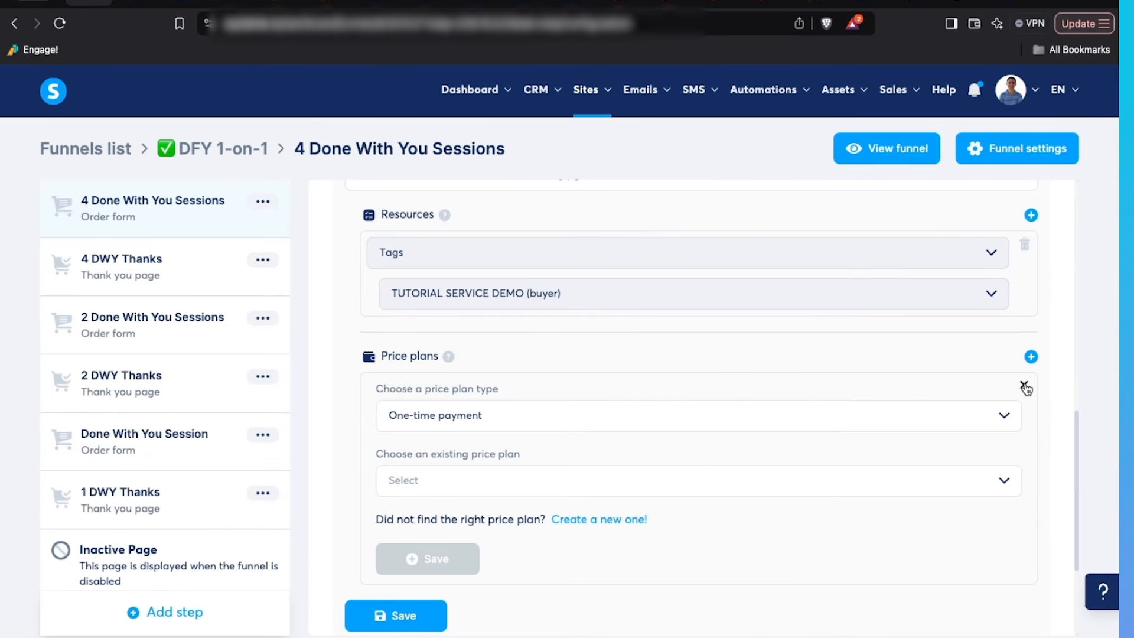
left_click(1025, 387)
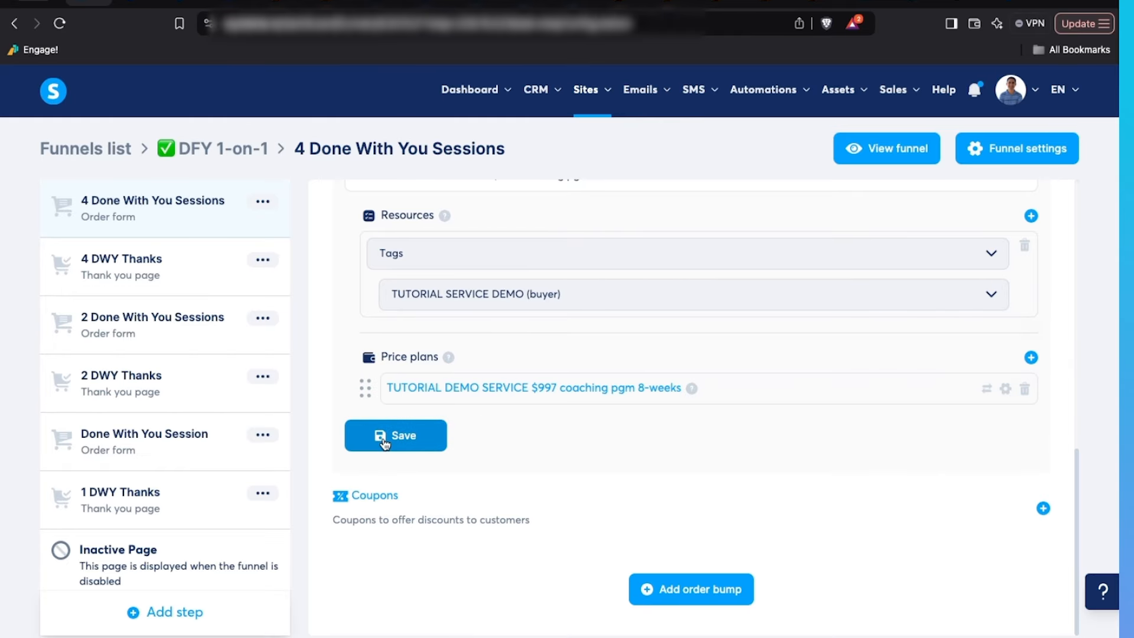
- Leave the digital product editor, select the existing $990 4 DWY product for the order form and save it
scroll(541, 396, "up", 3)
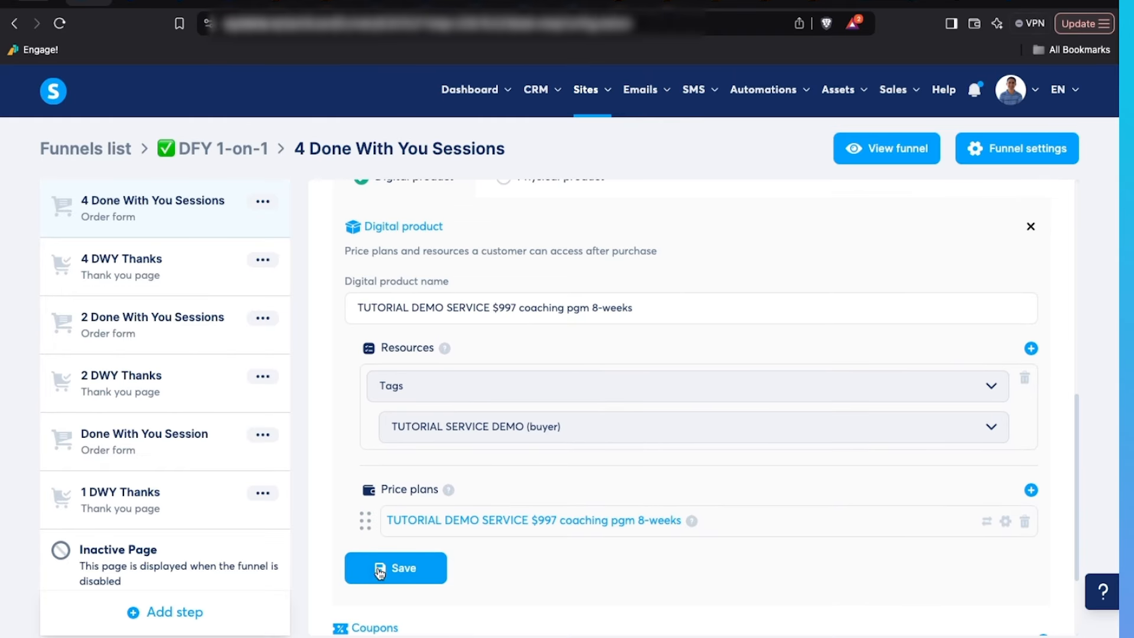
scroll(1001, 283, "up", 1)
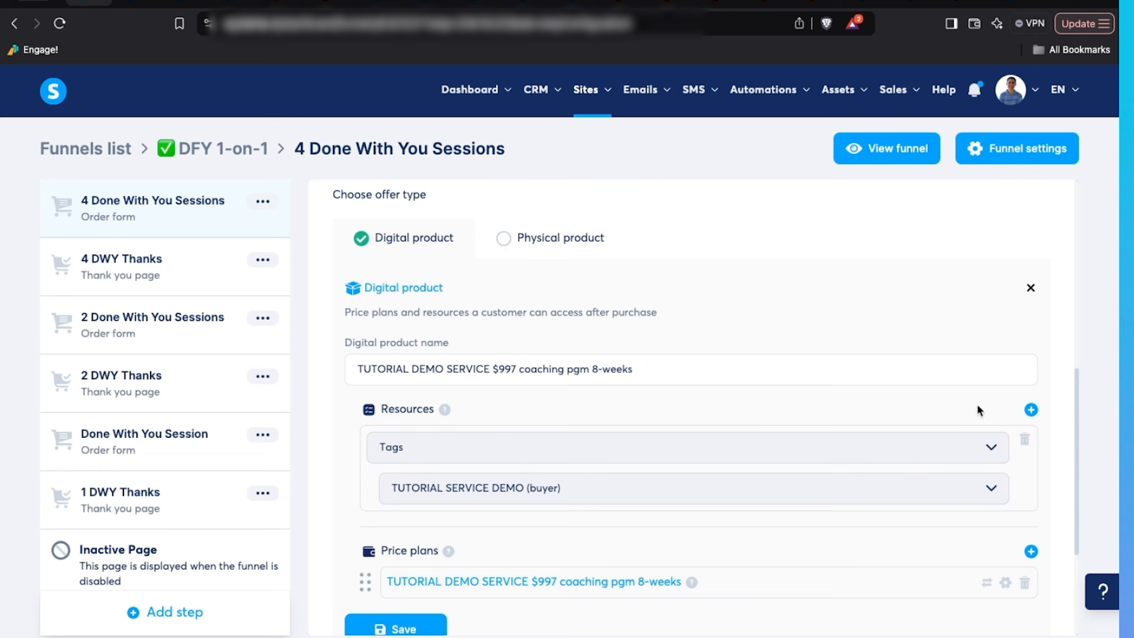
left_click(1030, 289)
left_click(1022, 357)
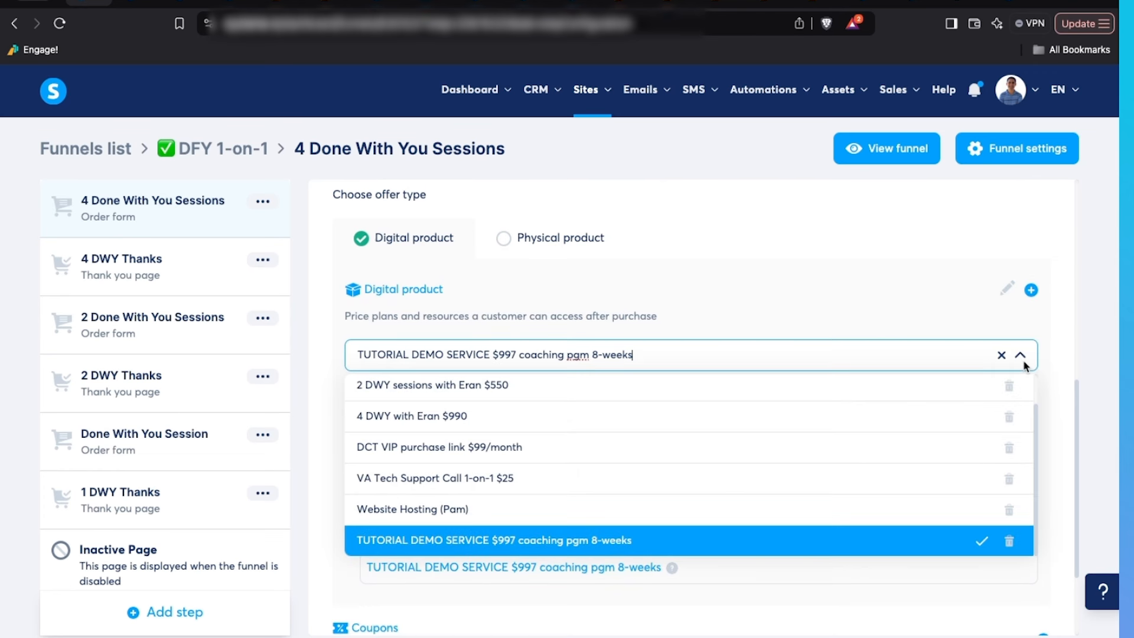
left_click(481, 417)
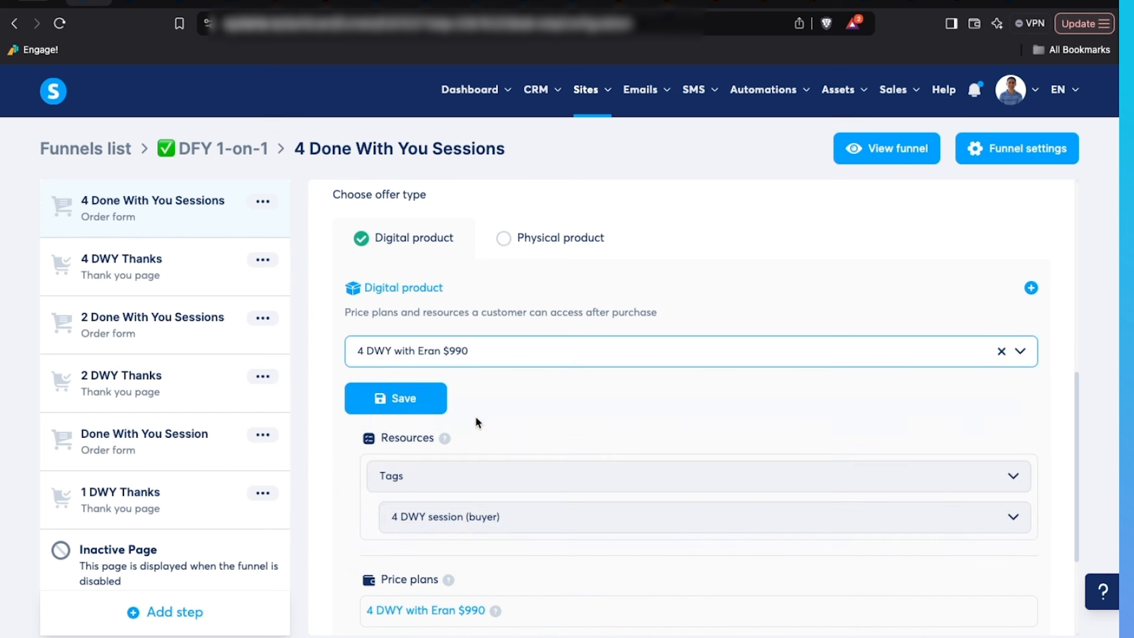
scroll(516, 432, "down", 3)
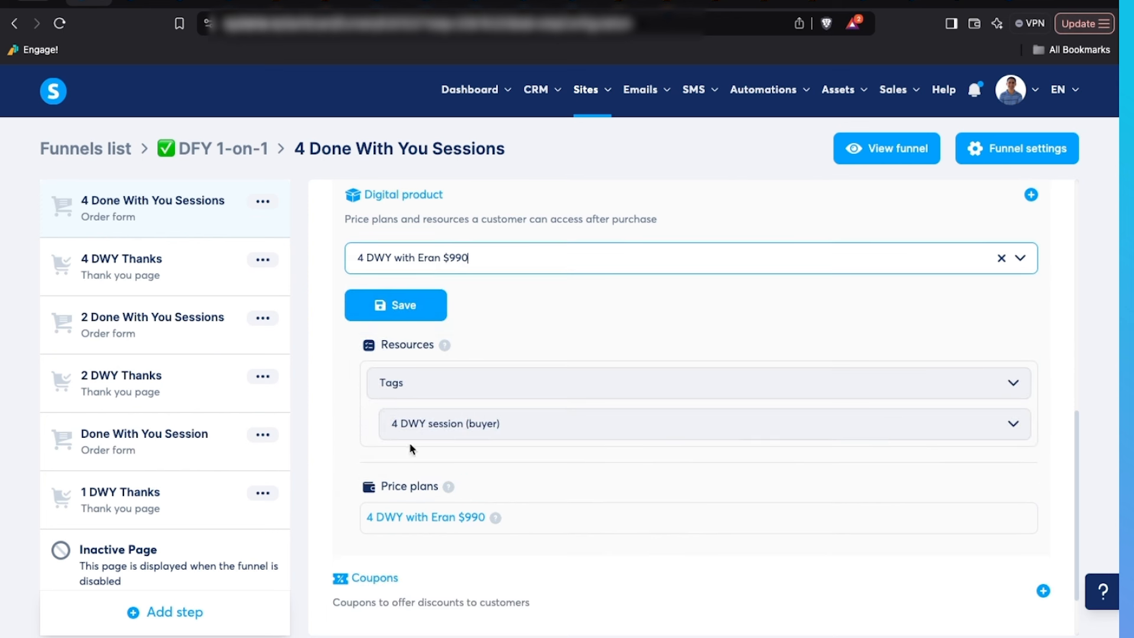
left_click(406, 319)
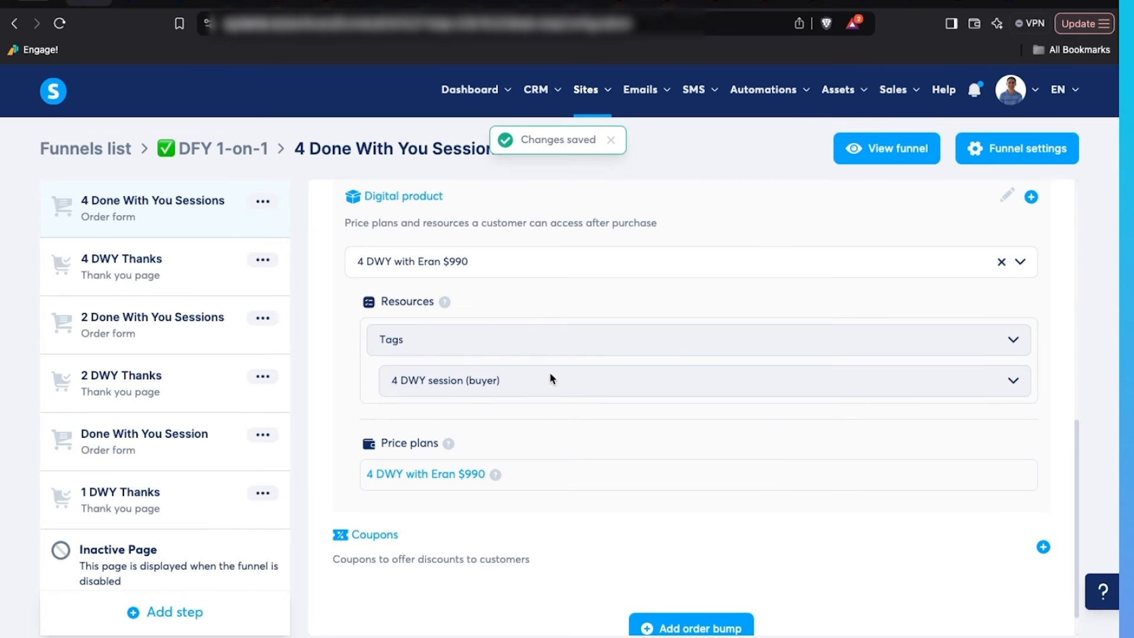
- Review the order form's configuration and its New sale automation rule, and return to the rule list
scroll(686, 391, "up", 6)
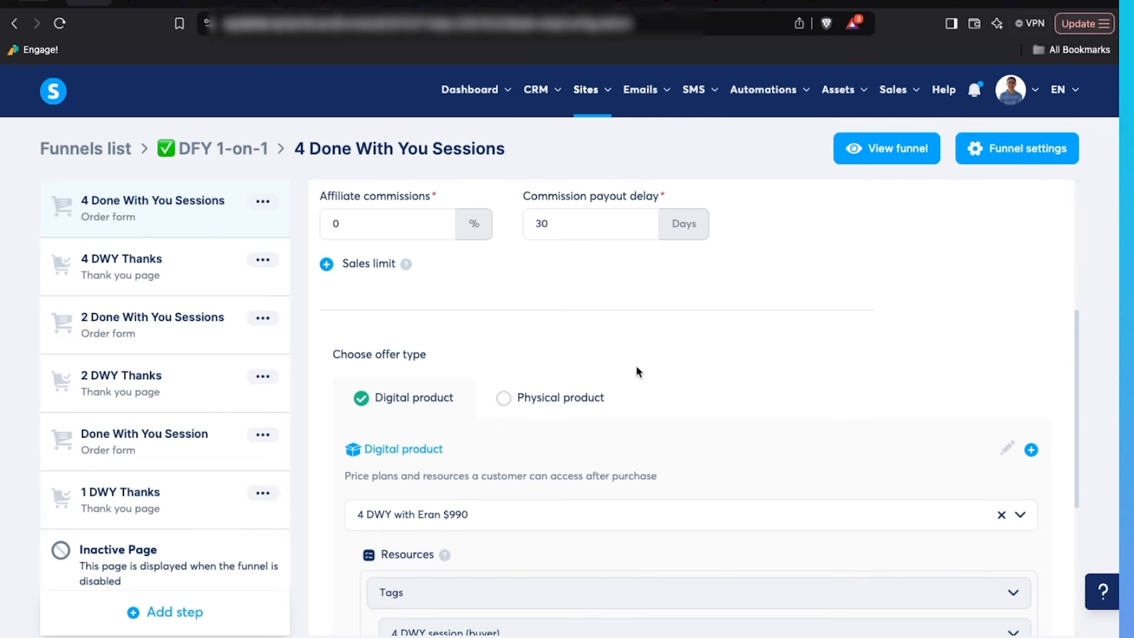
scroll(529, 319, "down", 4)
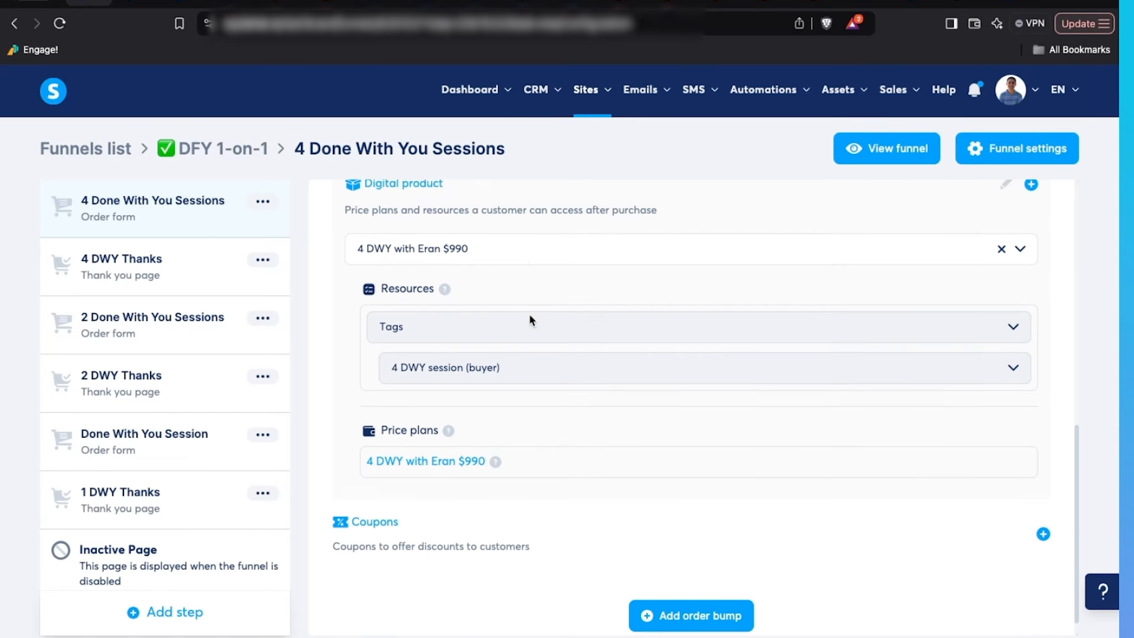
scroll(530, 319, "up", 6)
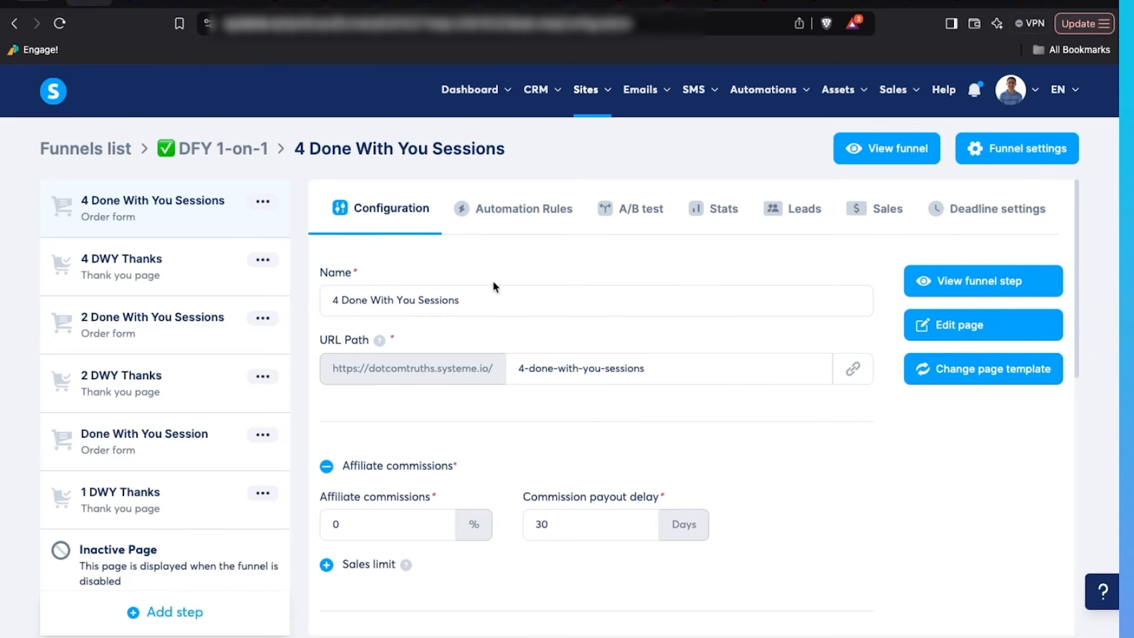
left_click(514, 217)
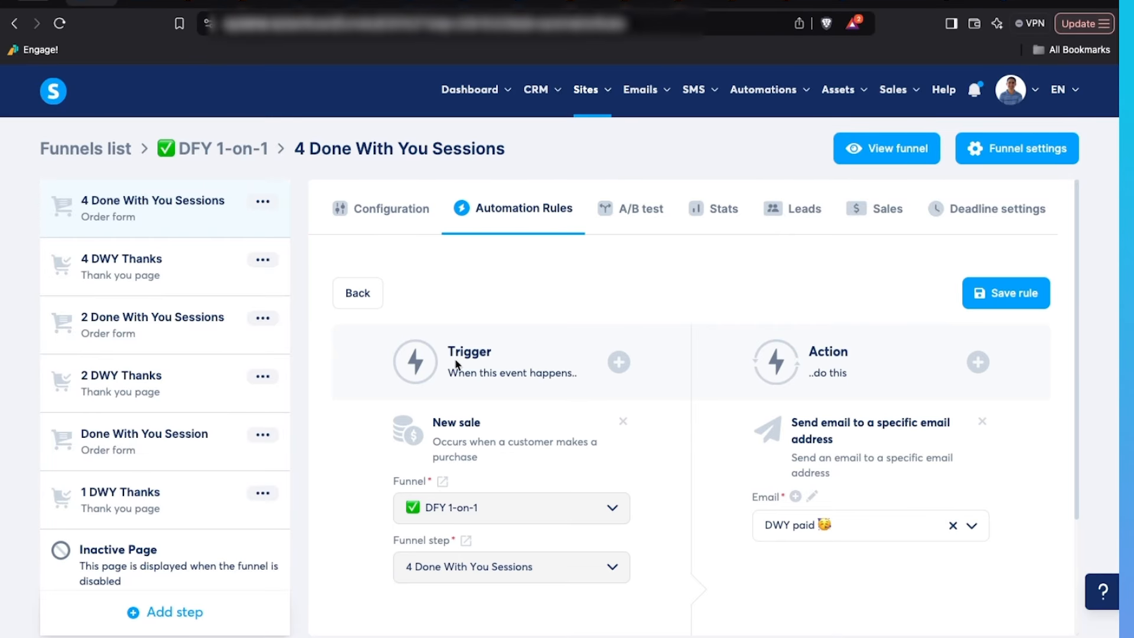
left_click(357, 293)
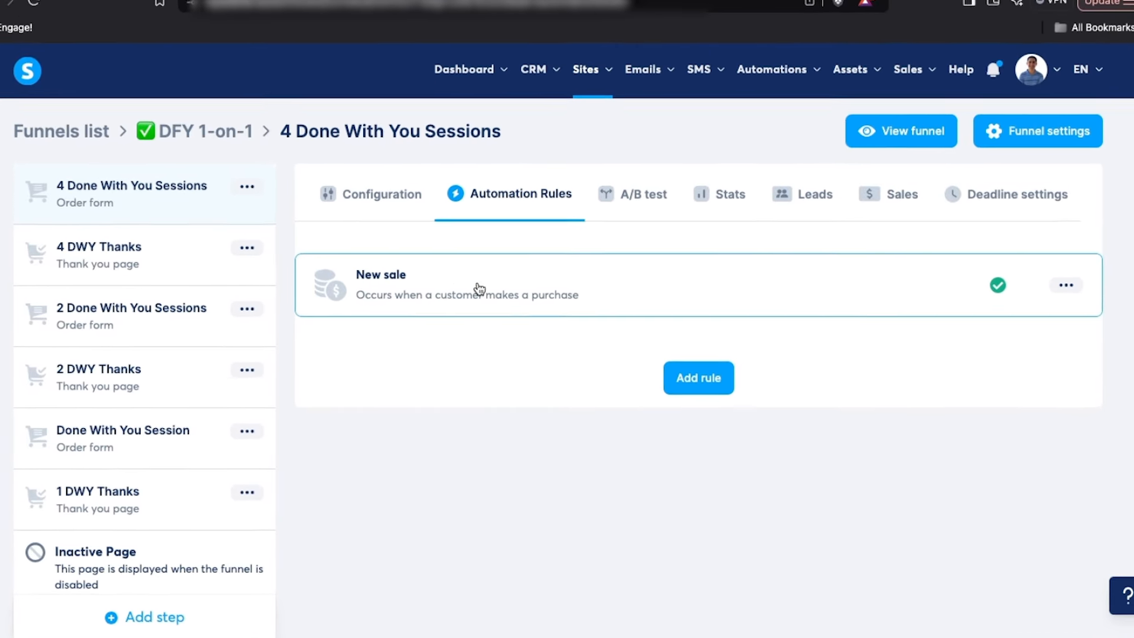
- Check which triggers are available for a new automation rule, and cancel its creation
left_click(698, 381)
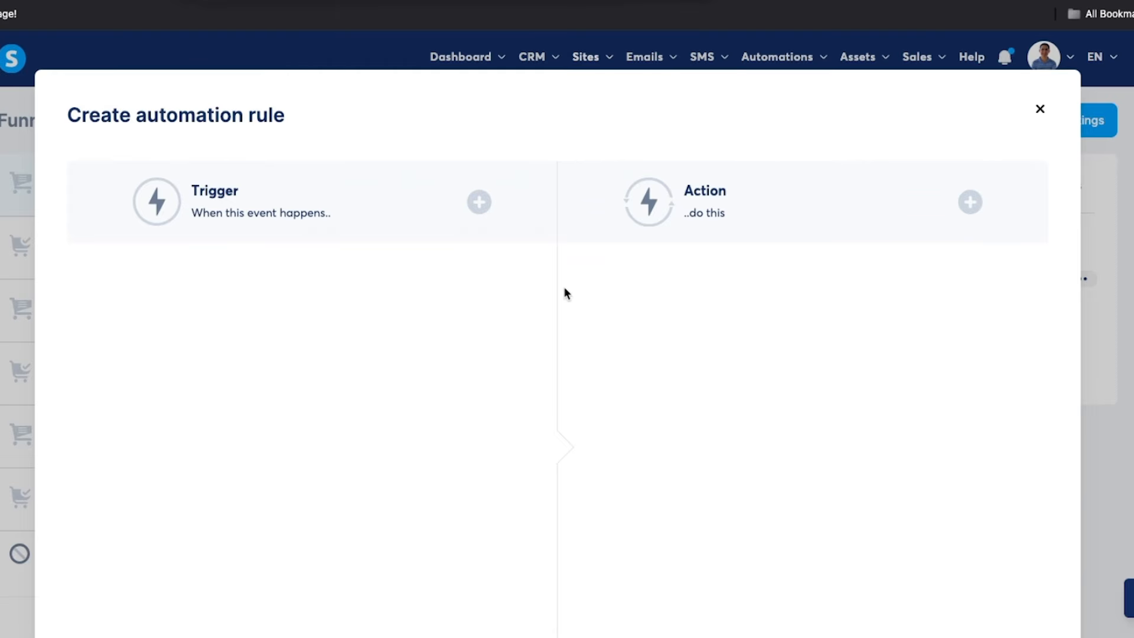
left_click(479, 201)
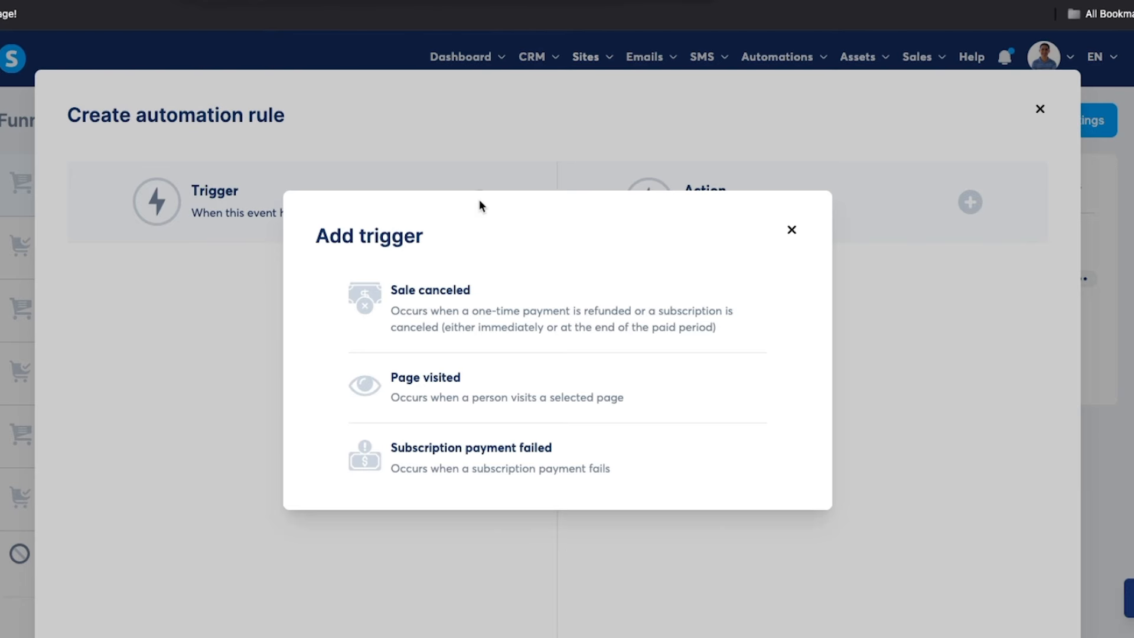
left_click(792, 232)
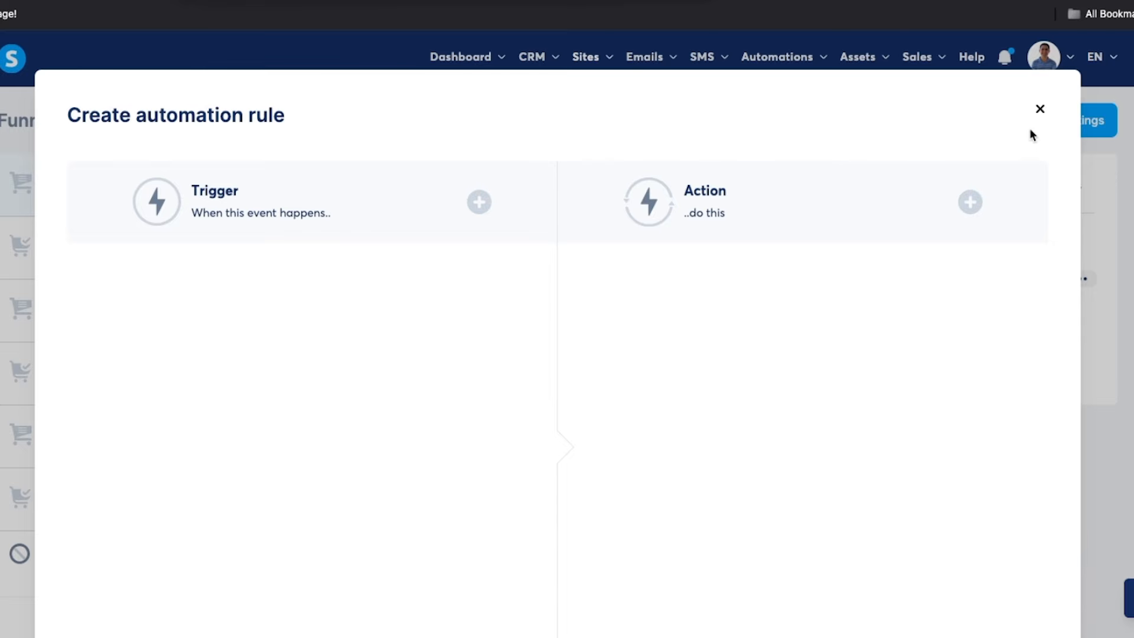
left_click(479, 202)
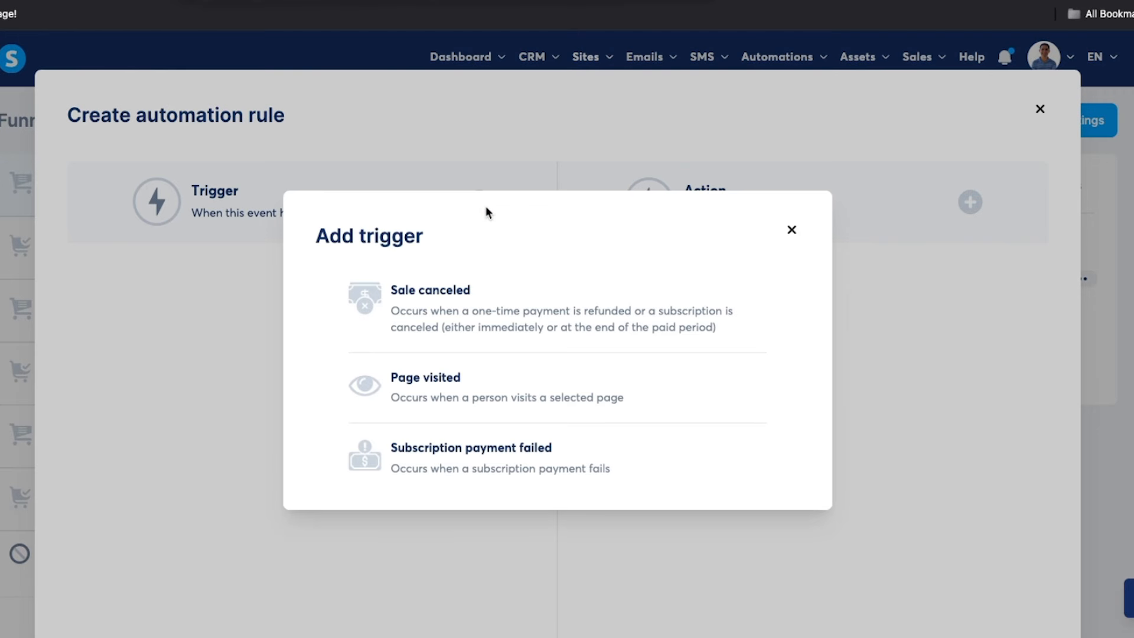
left_click(790, 232)
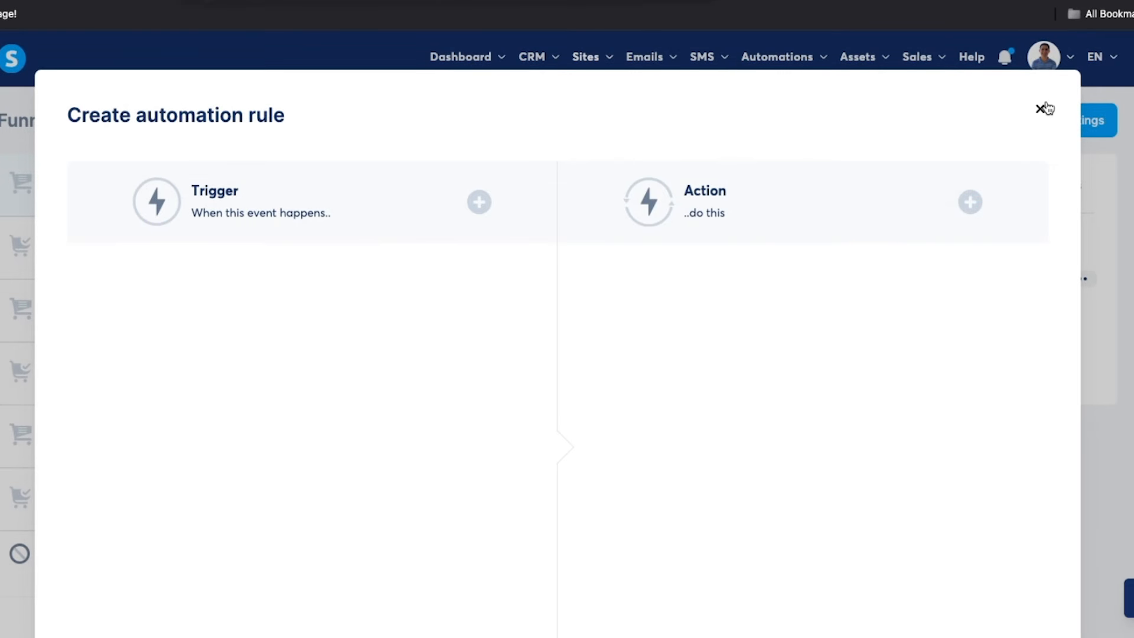
left_click(1040, 109)
- Open the New sale rule and examine its email action and the message's recipient, customer name and email placeholders
left_click(523, 276)
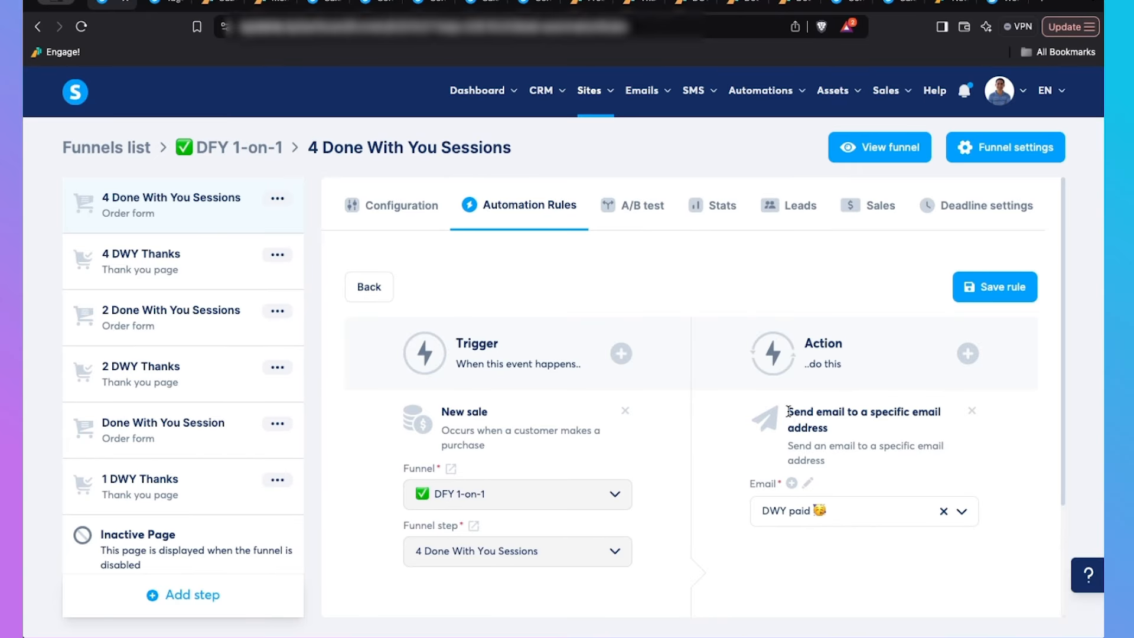
left_click_drag(789, 411, 841, 425)
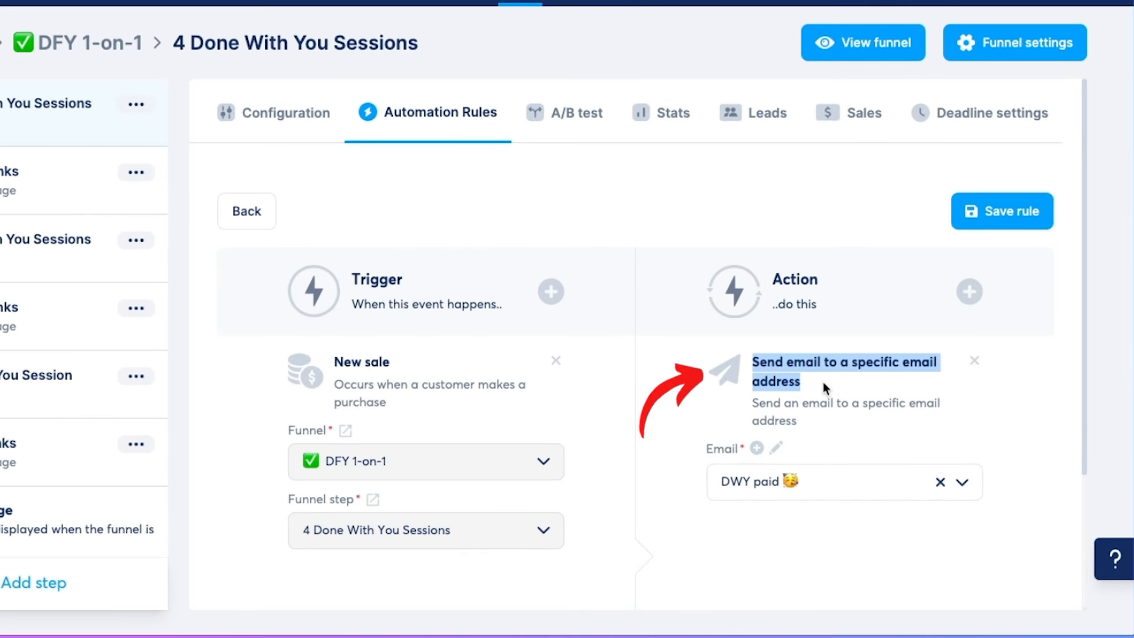
left_click(823, 382)
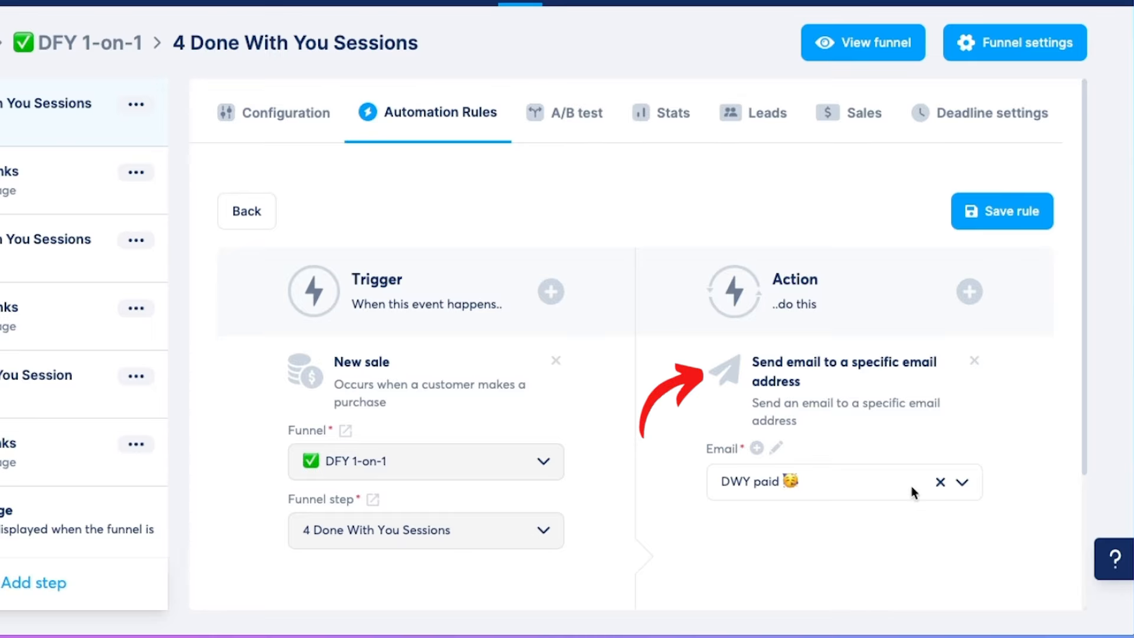
left_click(775, 447)
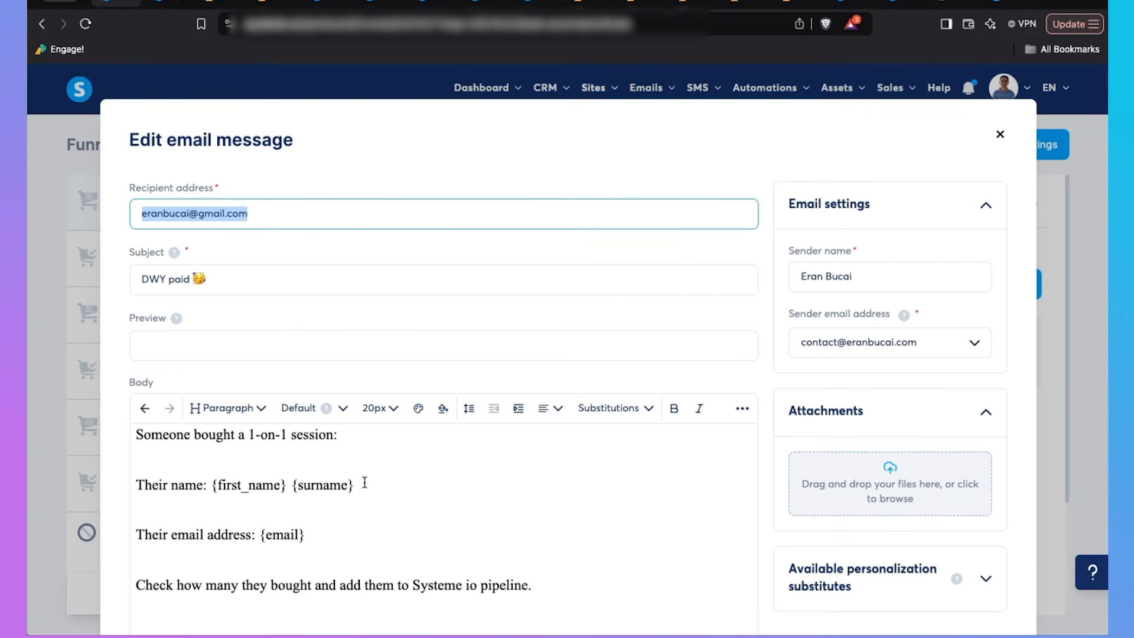
left_click_drag(327, 541, 152, 490)
left_click_drag(142, 486, 146, 482)
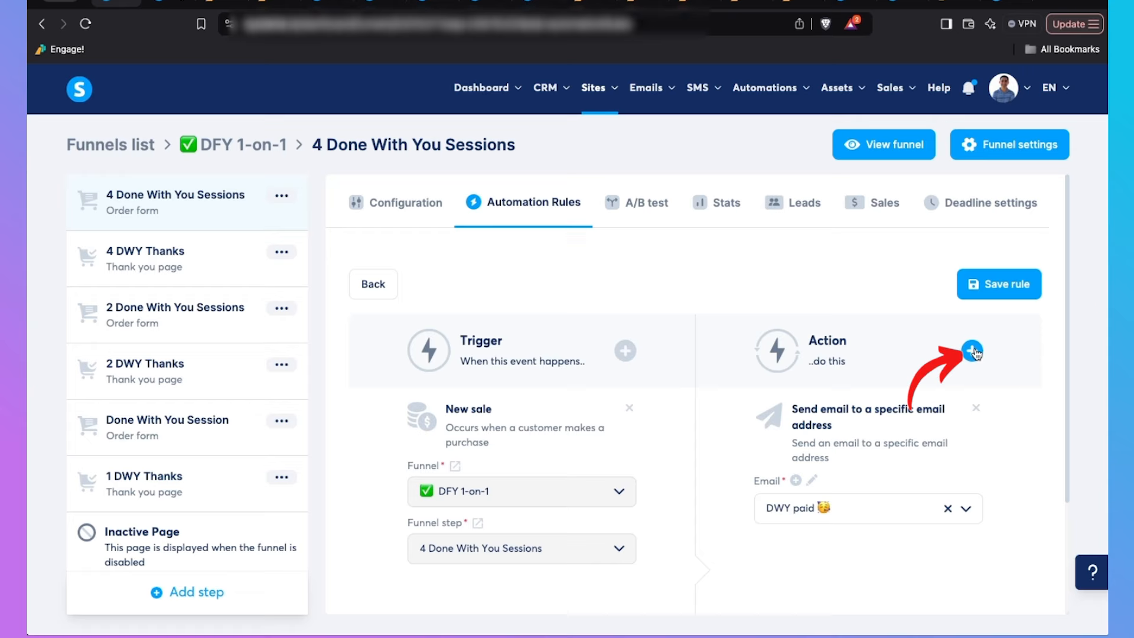
- Add a Send email action to the New sale rule and check the existing emails available for it
left_click(963, 350)
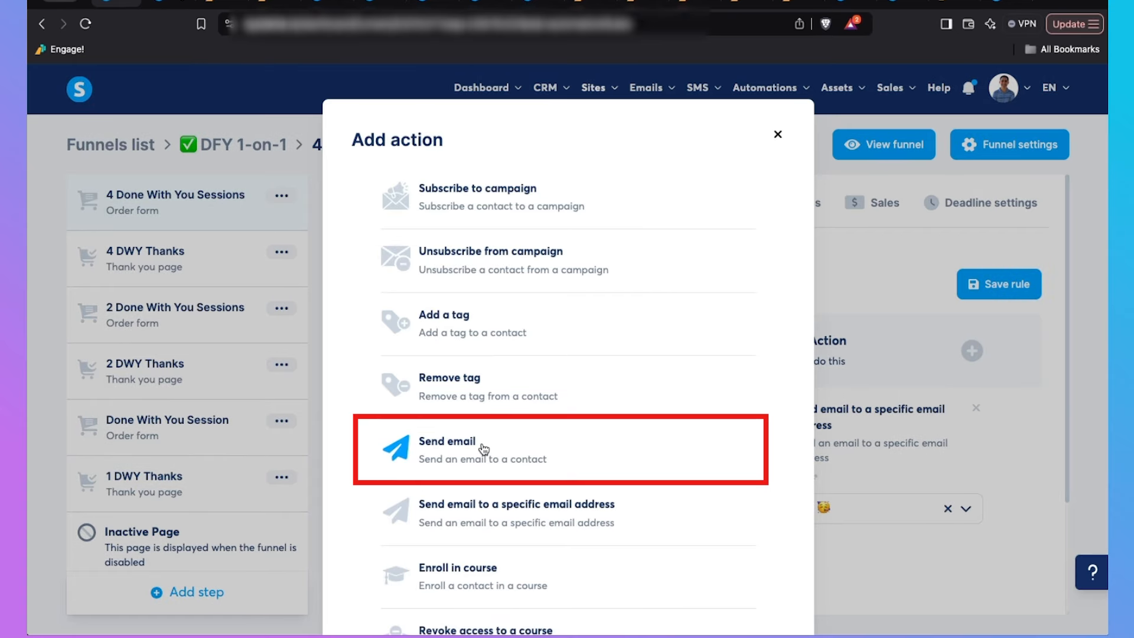
left_click(483, 449)
scroll(849, 552, "down", 2)
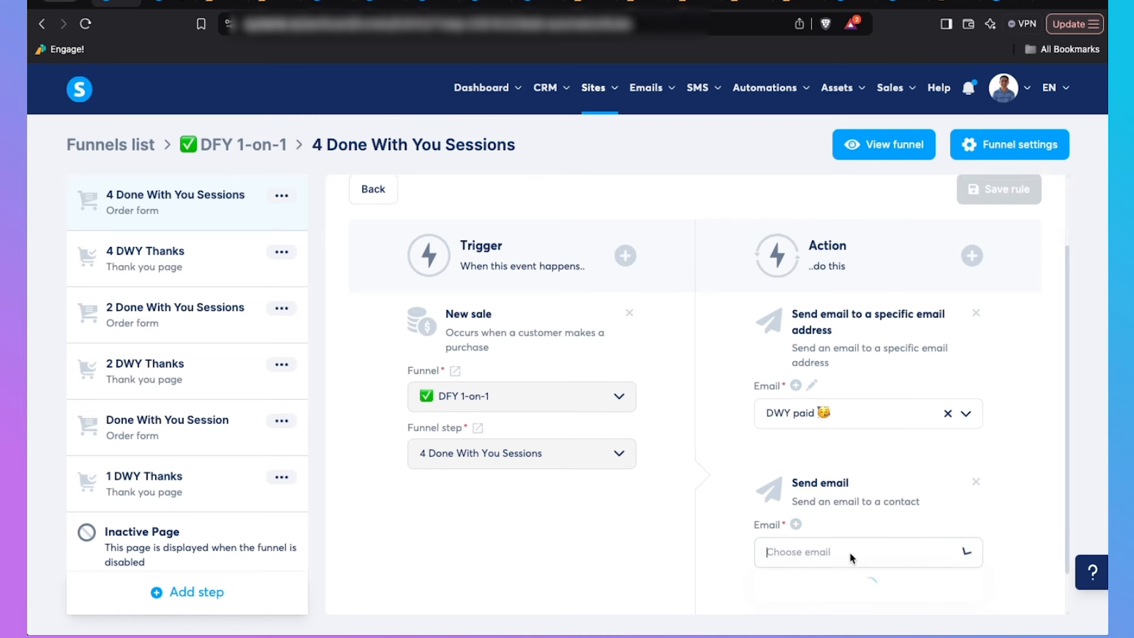
left_click(849, 551)
scroll(771, 515, "down", 1)
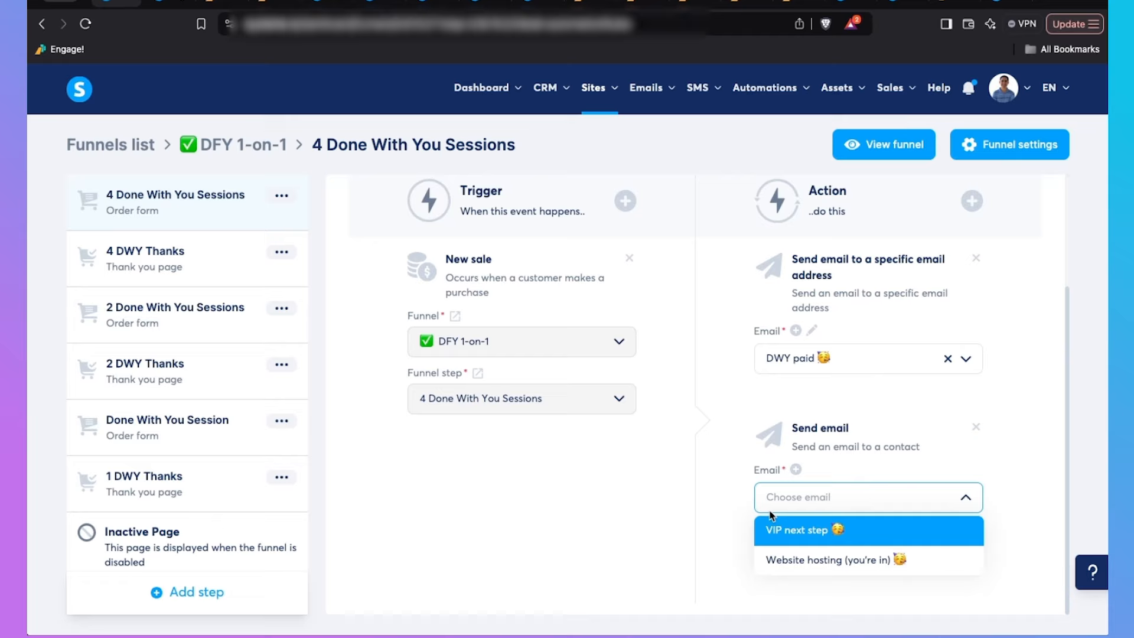
left_click(960, 497)
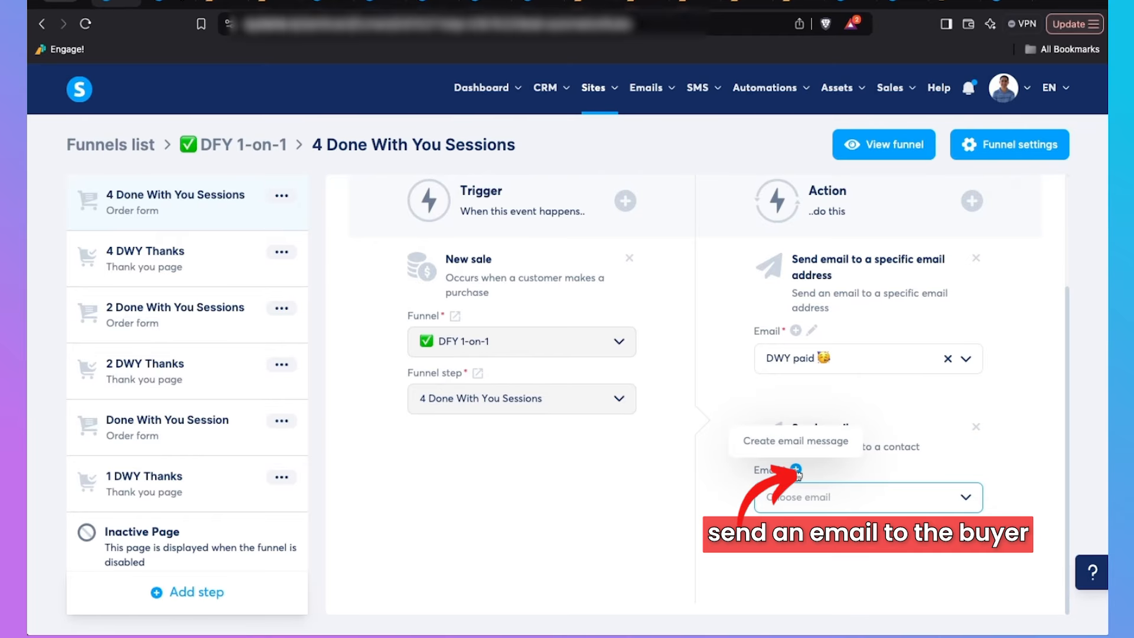
- Create a new email message for the Send email action with the subject "you're in!" and start its body
left_click(797, 470)
left_click(263, 218)
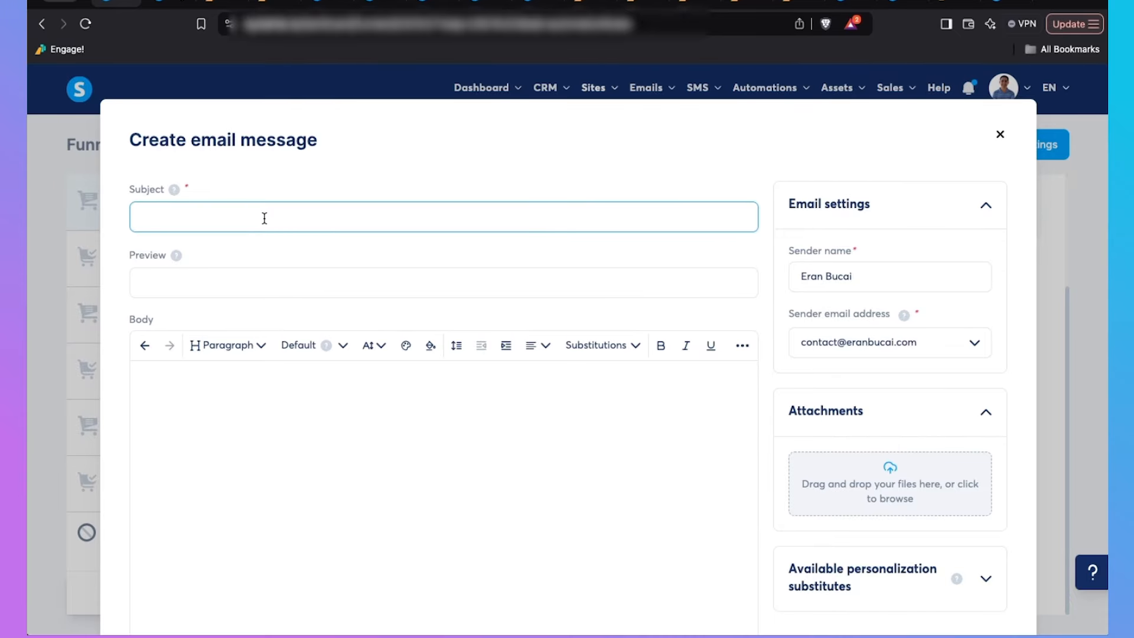
type("you're in!")
left_click(268, 423)
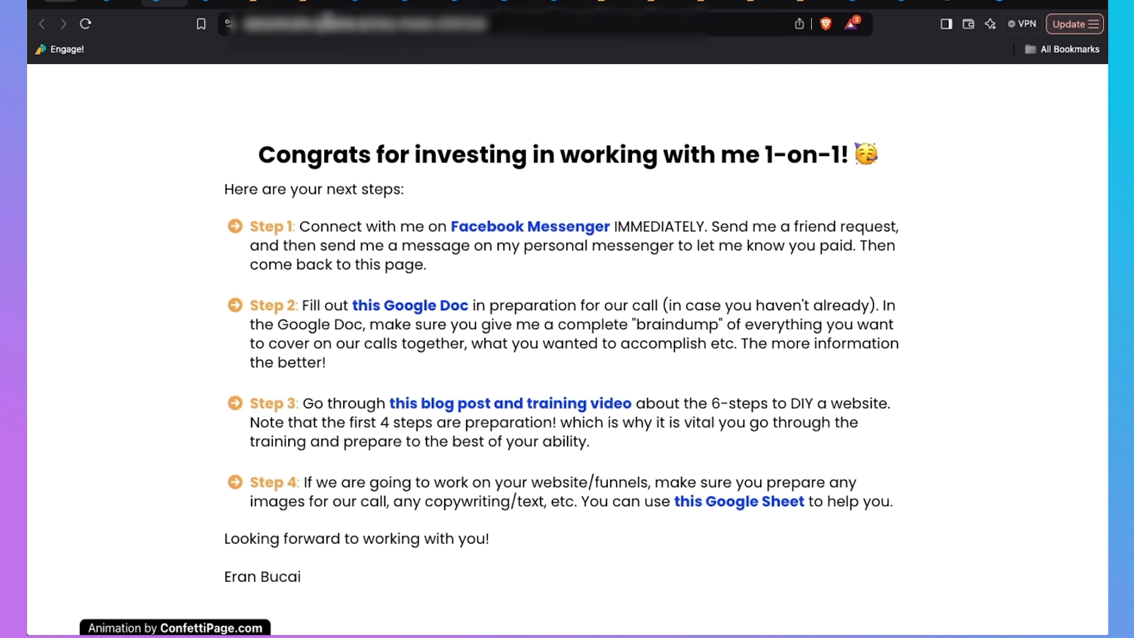
- Return from the thank-you page to the automation rule and open the buyer's congratulations email to examine its subject
left_click(110, 2)
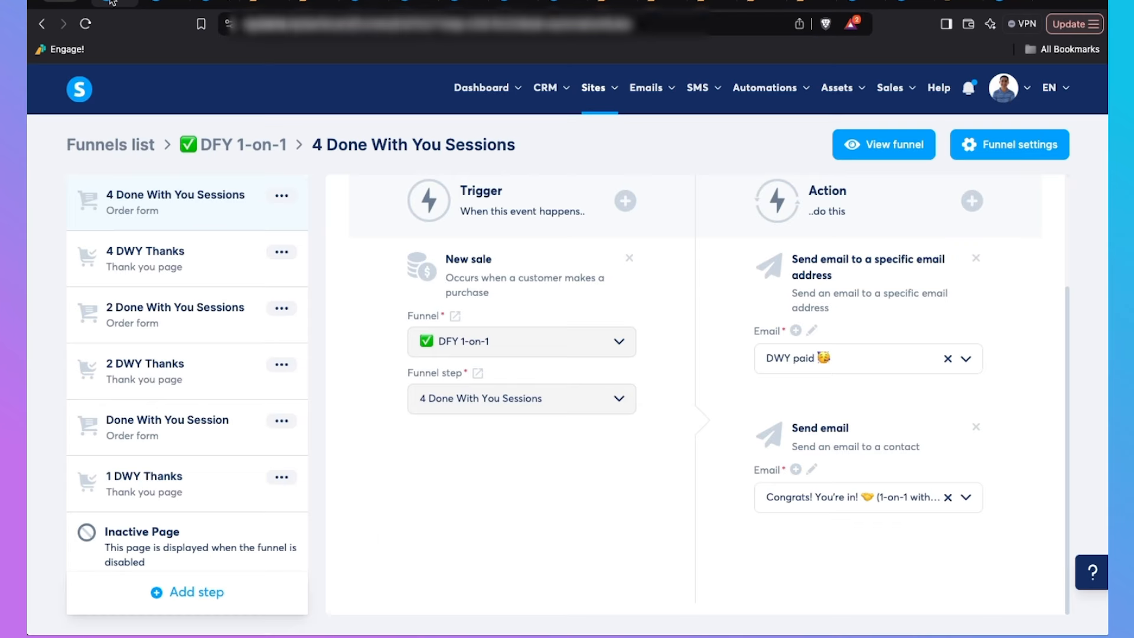
left_click(812, 468)
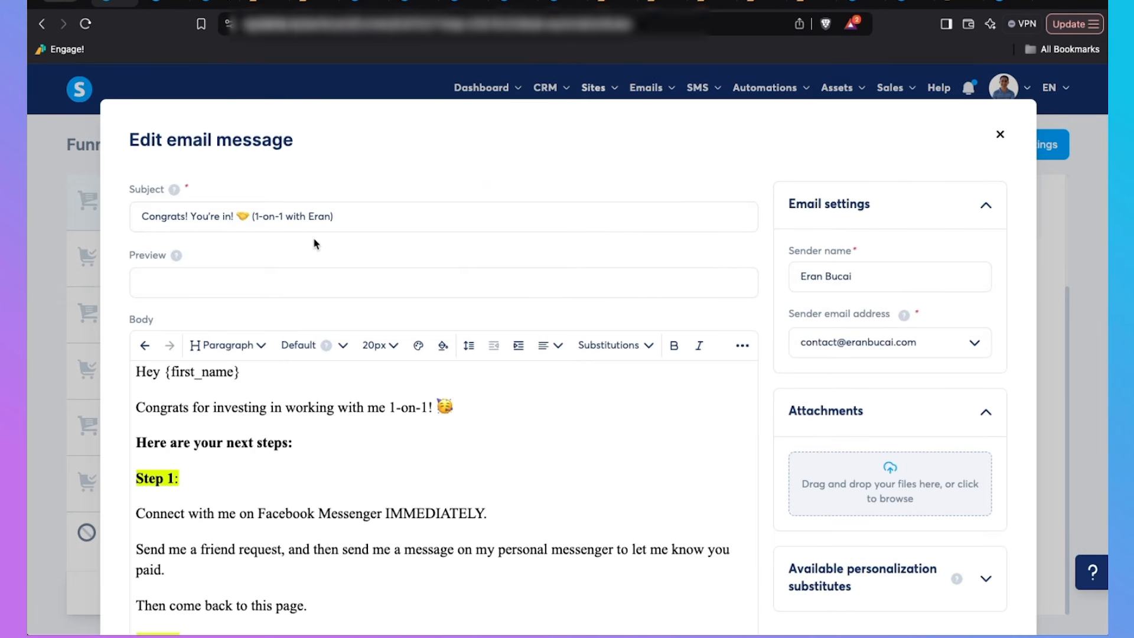
left_click_drag(234, 217, 192, 217)
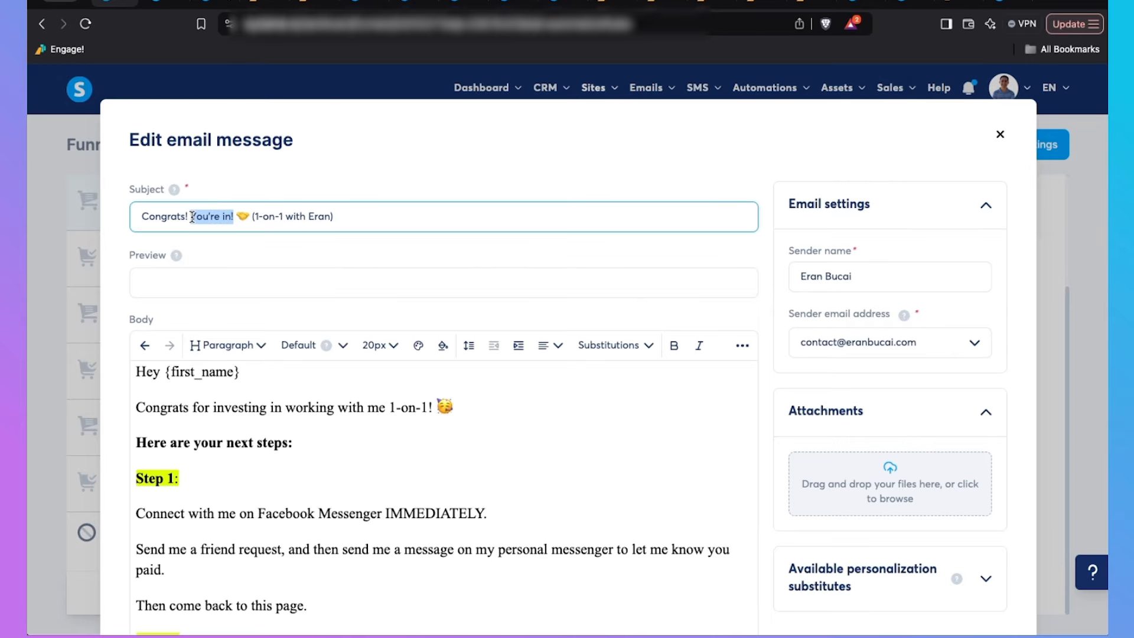
- Change "You're in!" in the subject to "4 sessions" and replace the body's steps with "In case you haven't seen your next steps, please click this link below:"
type("It's a")
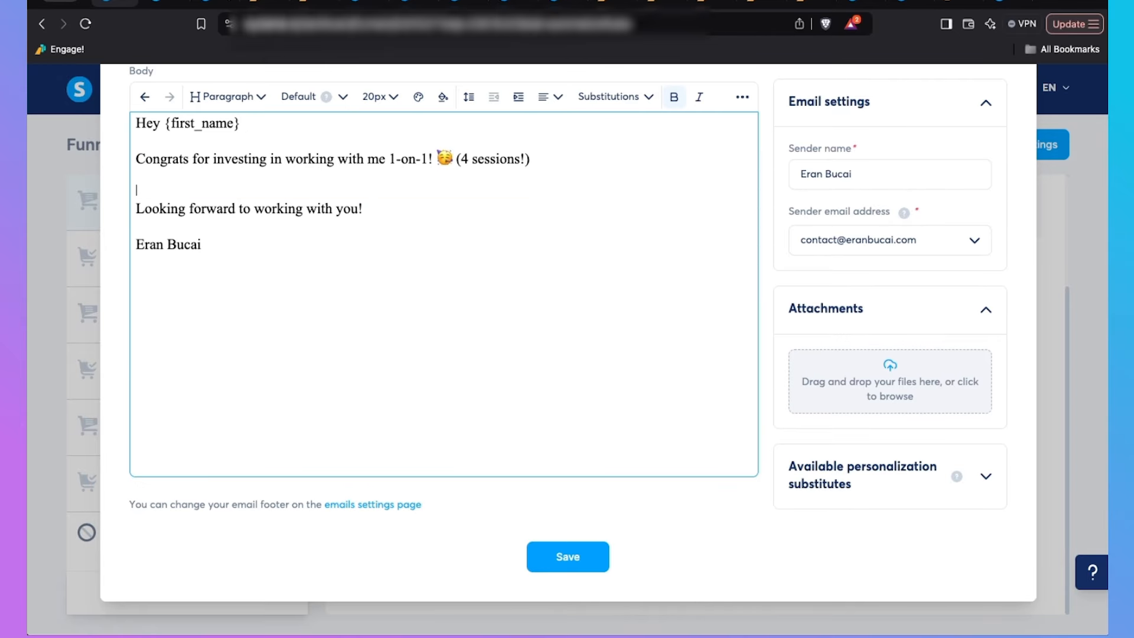
type("you ")
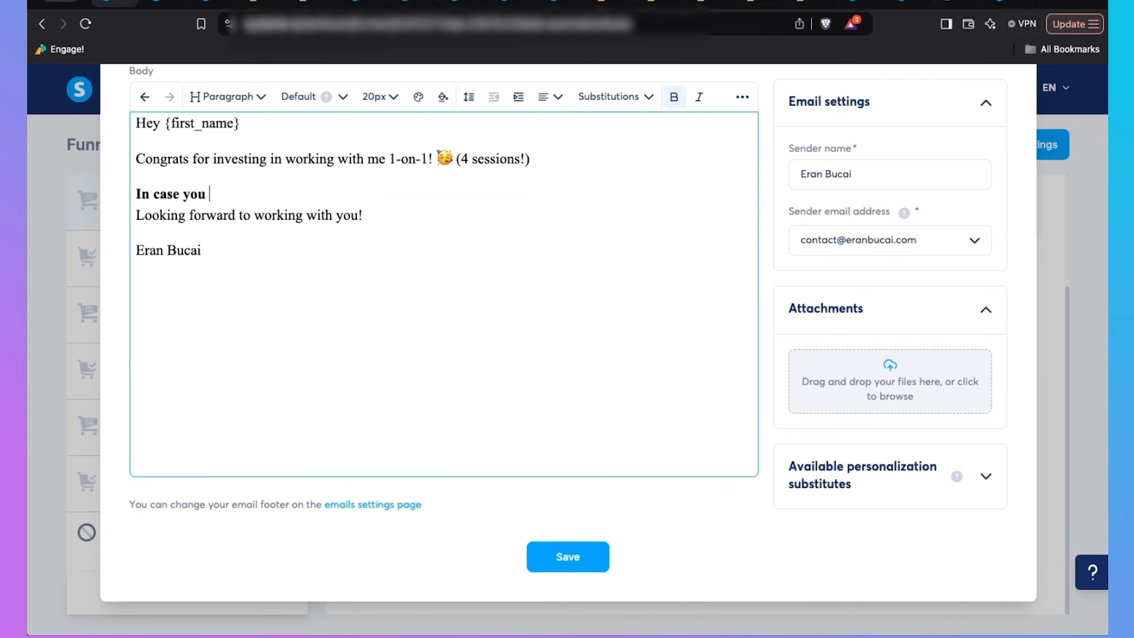
type("haven't seen your ne")
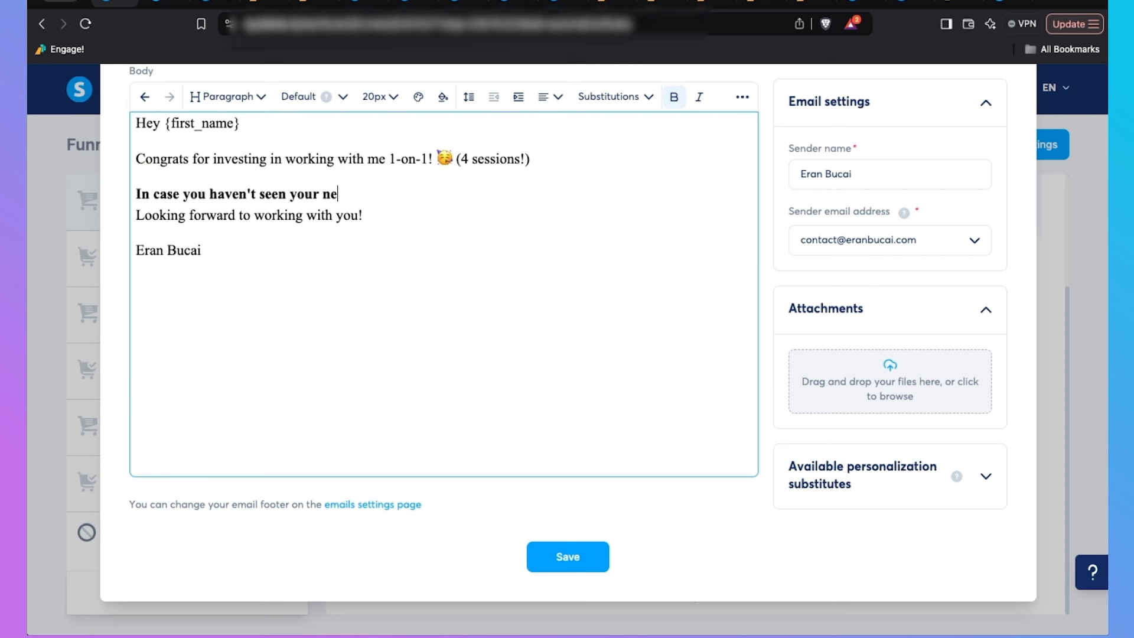
type("xt steps, please click this l")
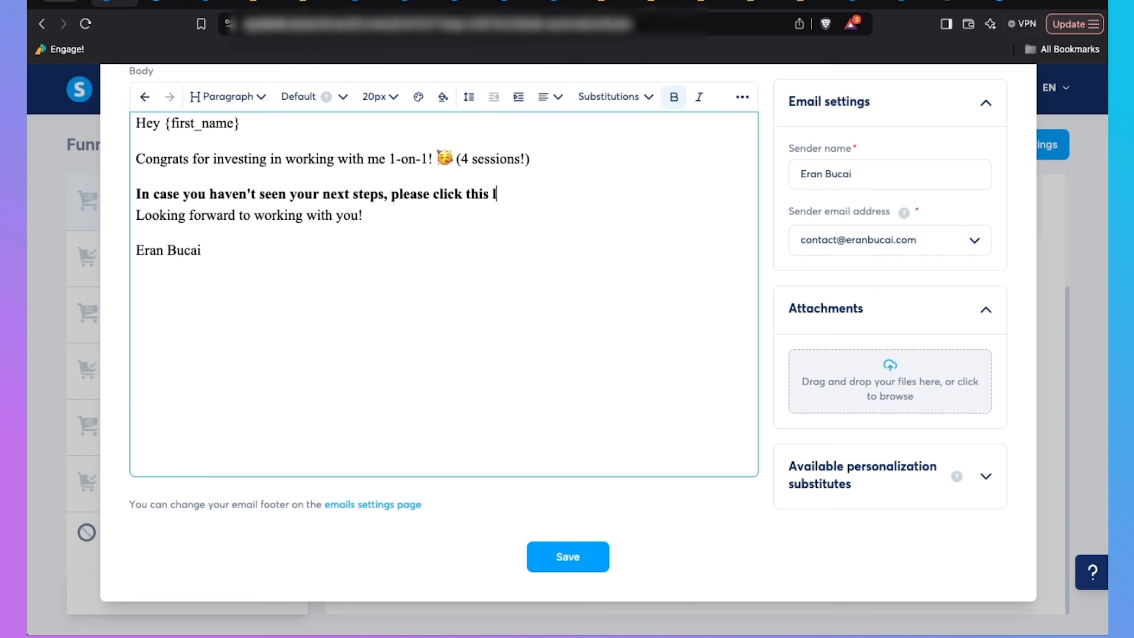
type("ink below:")
- Add the line "==> Click here for your next steps" below that sentence and link it to the copied thank-you page address
key("Return")
type("==> Click here for y")
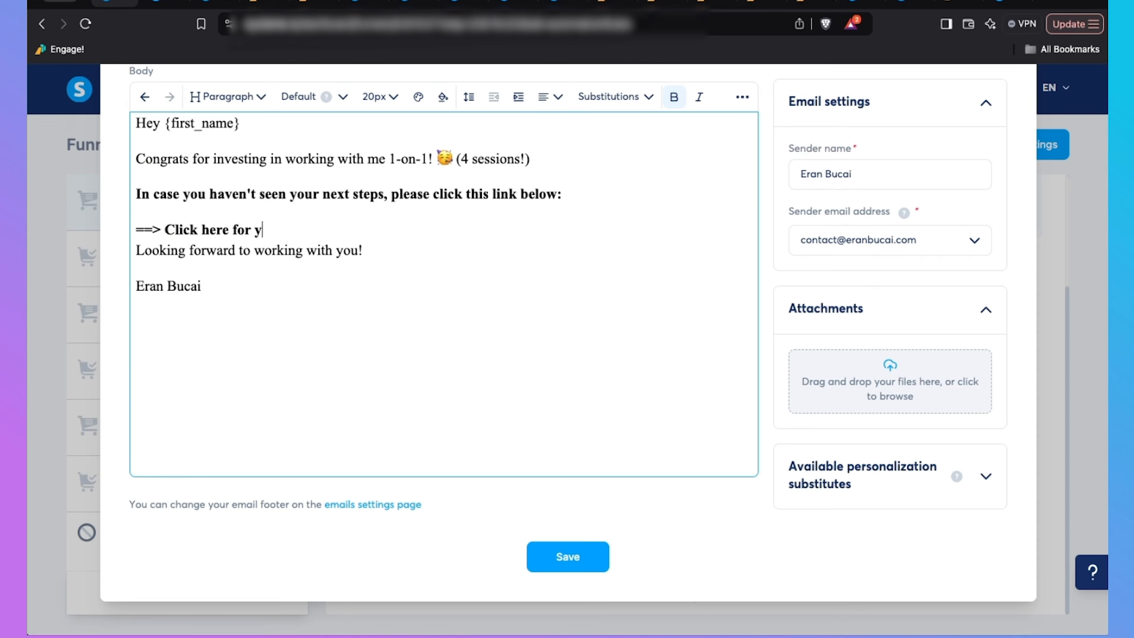
type("our next steps")
key("Return")
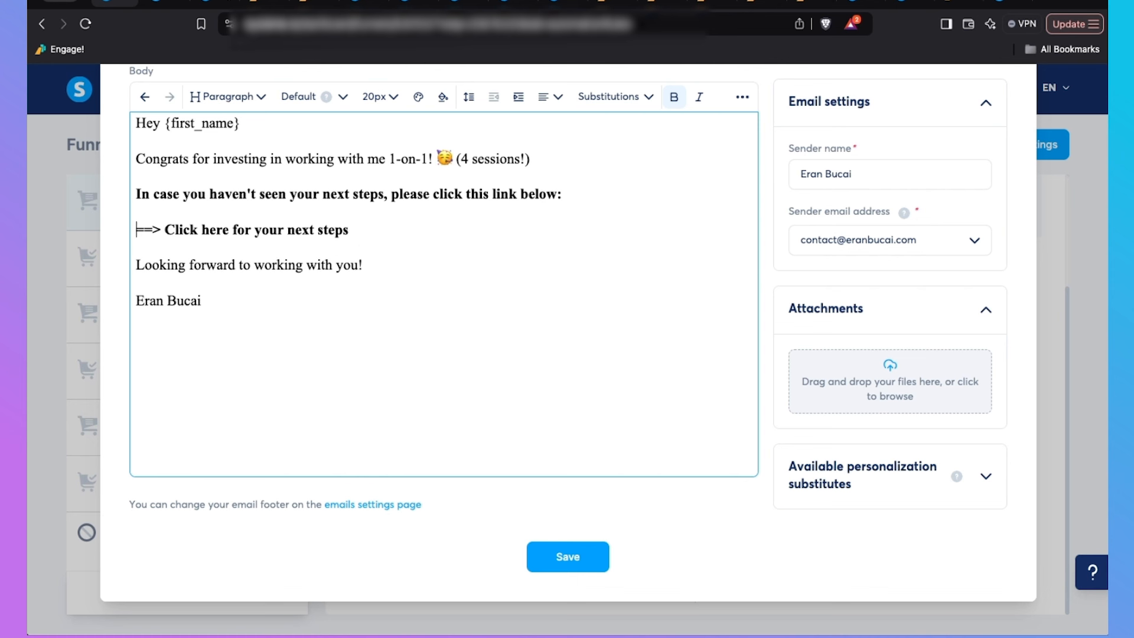
key("shift+Up")
key("ctrl+v")
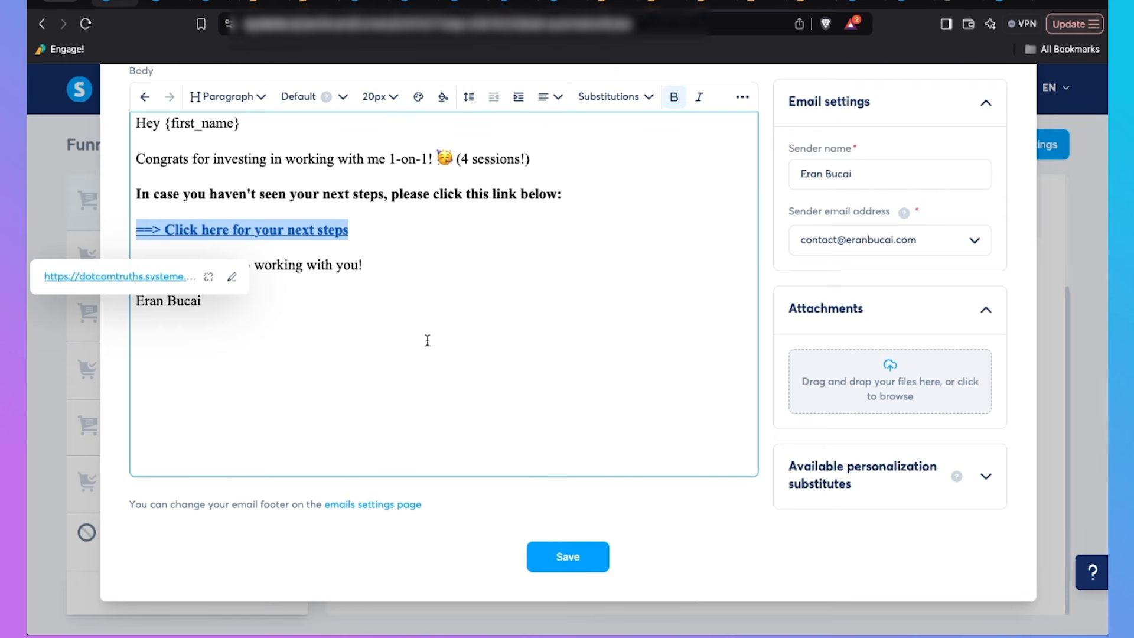
- Remove the bold formatting from the "In case you haven't seen your next steps" sentence and save the email message
left_click_drag(599, 195, 132, 180)
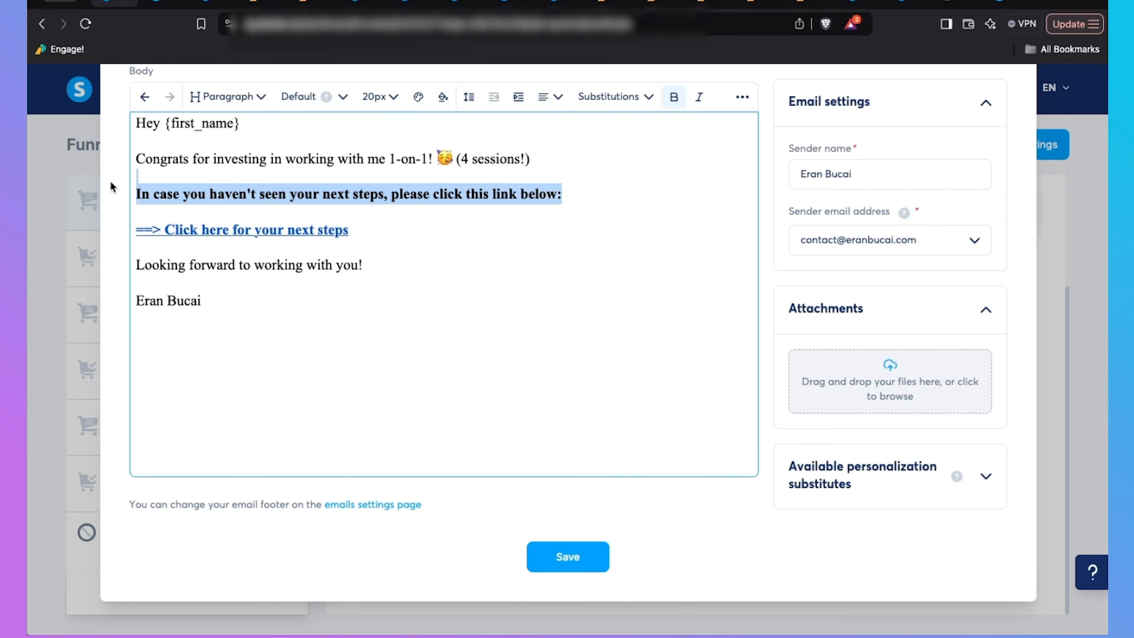
key("ctrl+b")
left_click(295, 239)
scroll(503, 403, "up", 2)
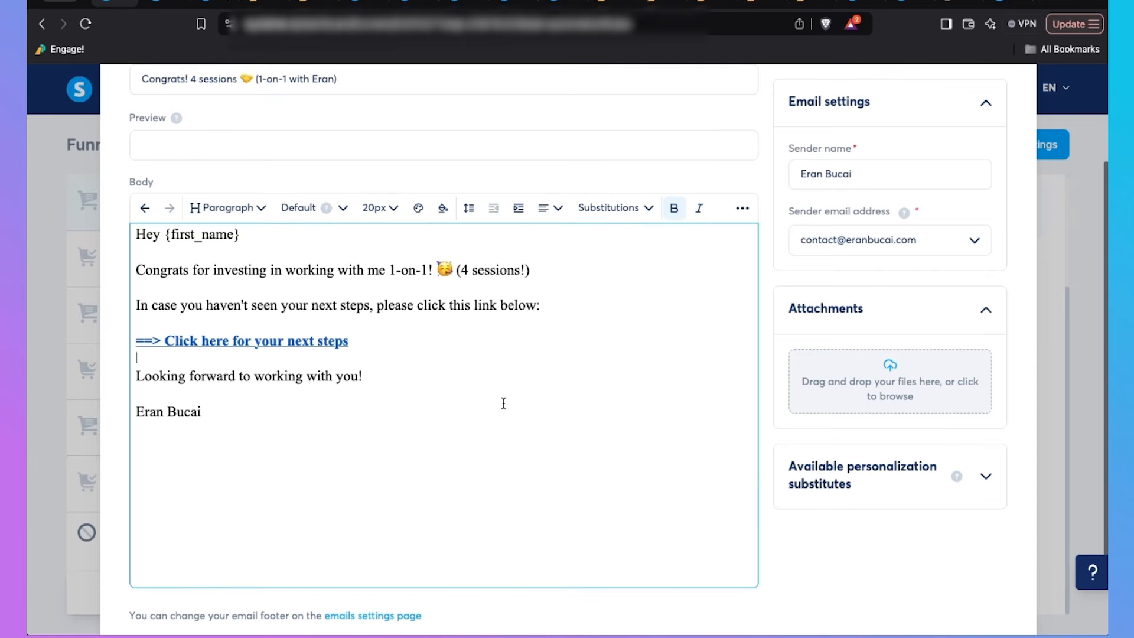
scroll(503, 403, "down", 1)
scroll(503, 403, "up", 3)
scroll(504, 403, "down", 2)
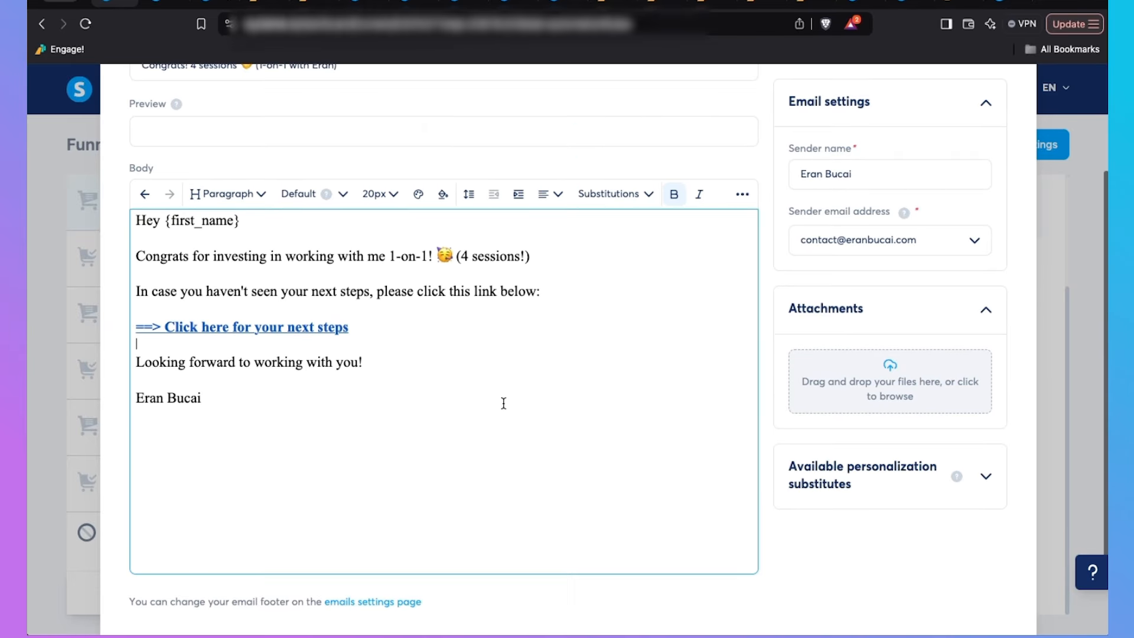
scroll(489, 564, "down", 2)
left_click(535, 567)
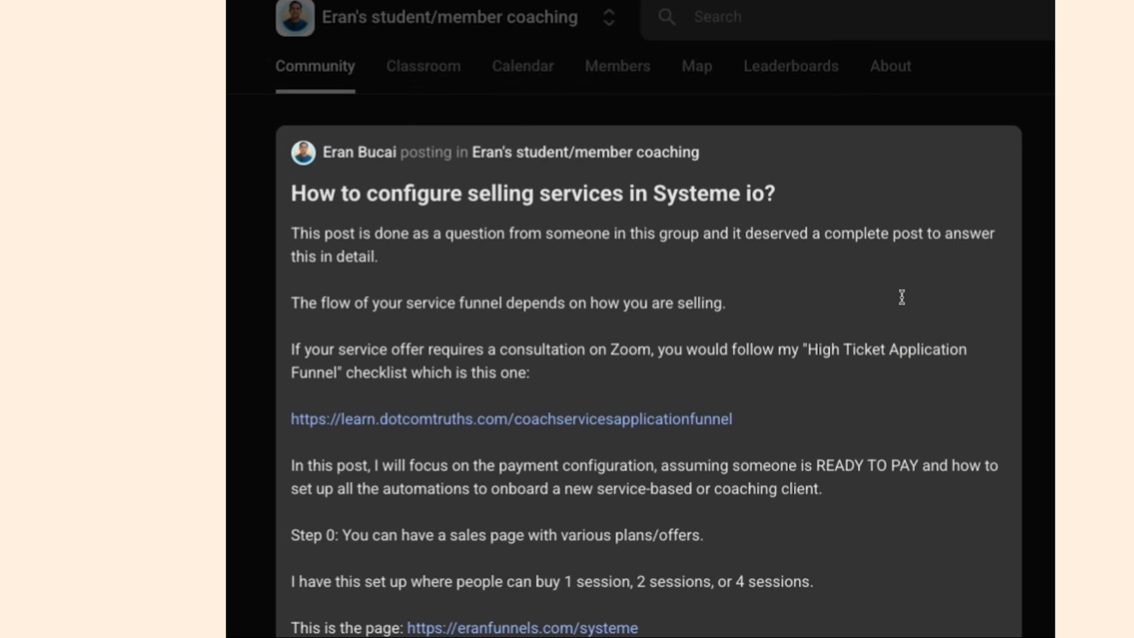
- Read through the Skool community post "How to configure selling services in Systeme io?" and its configuration steps
scroll(496, 298, "down", 7)
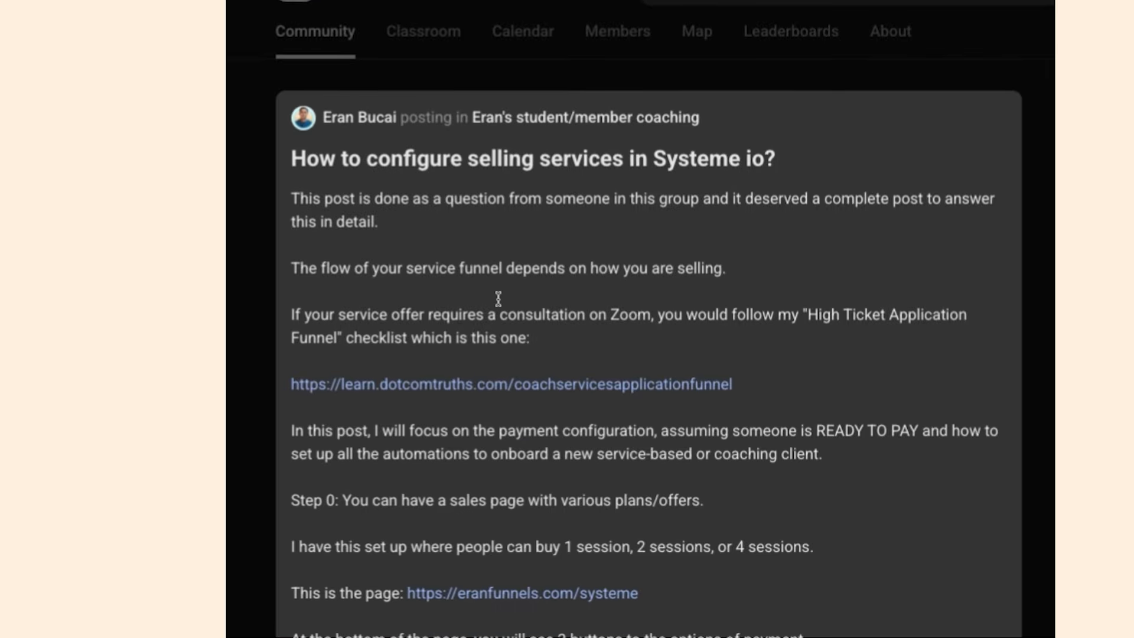
scroll(498, 298, "down", 16)
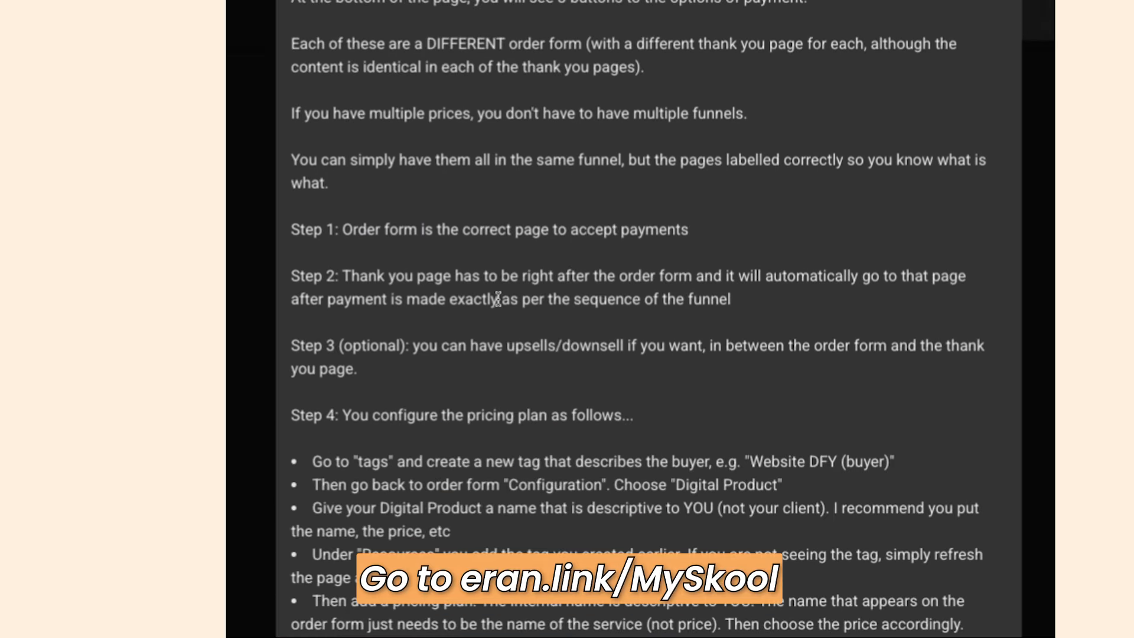
scroll(648, 319, "down", 5)
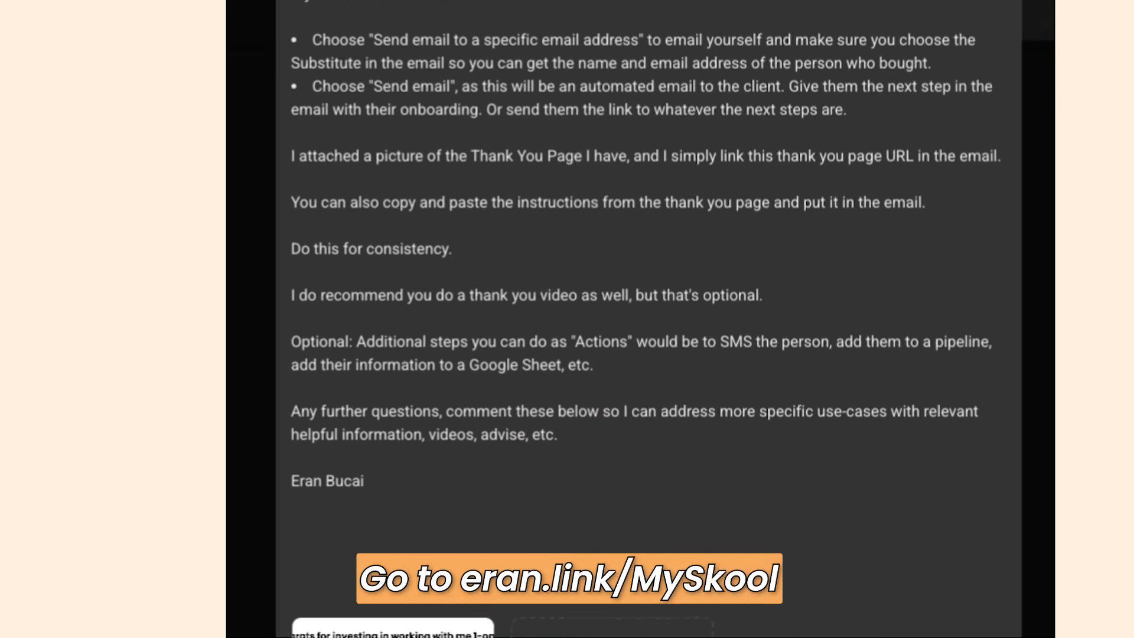
scroll(649, 319, "up", 20)
scroll(648, 319, "up", 10)
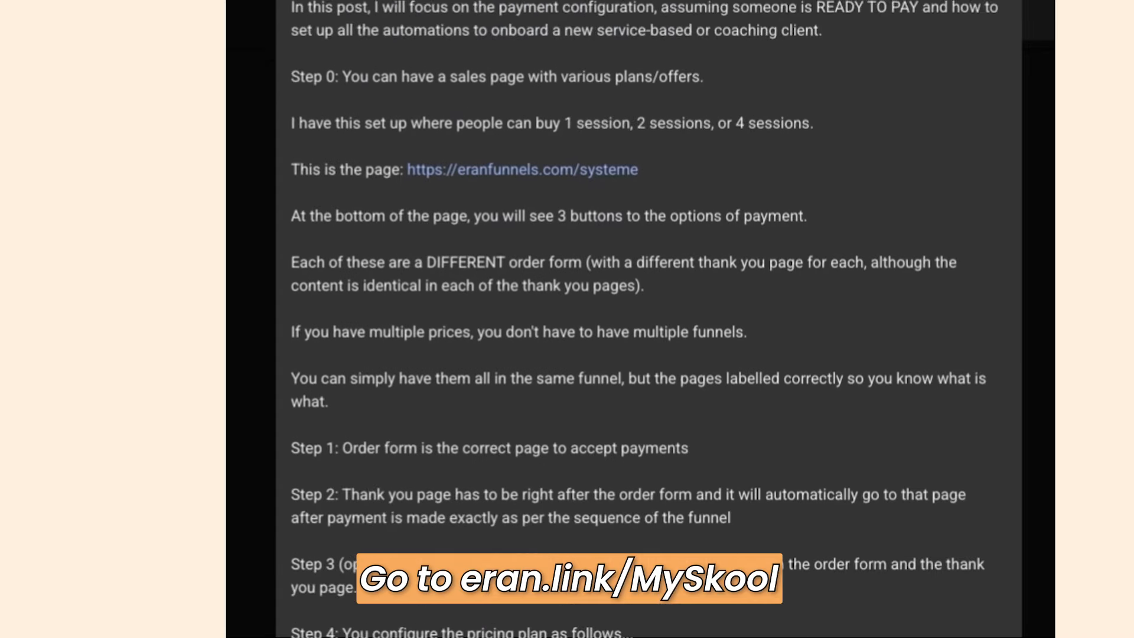